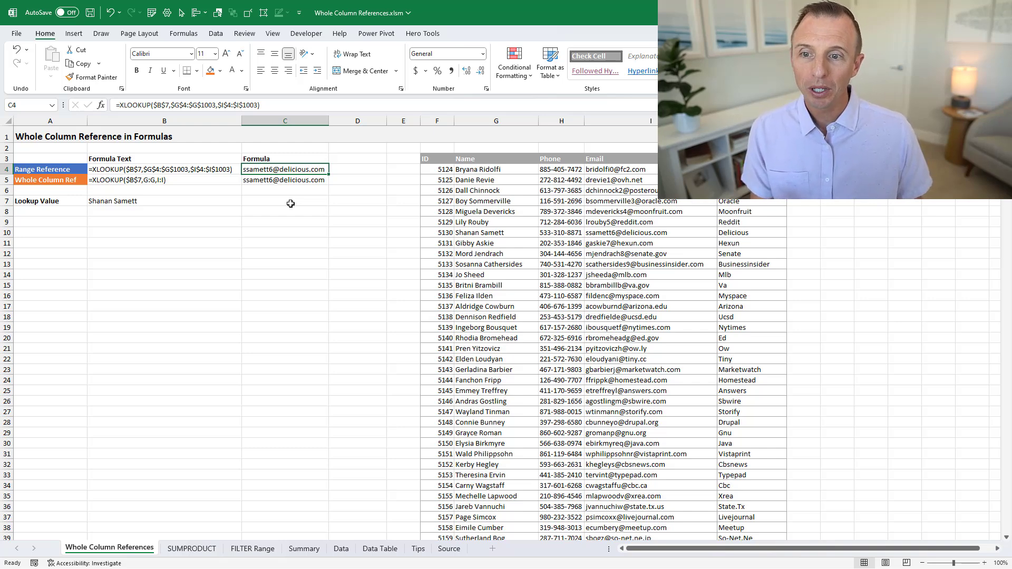
# Step: Examine the fixed-range references in the XLOOKUP formula in C4, leaving the formula as it is
pyautogui.press('F2')
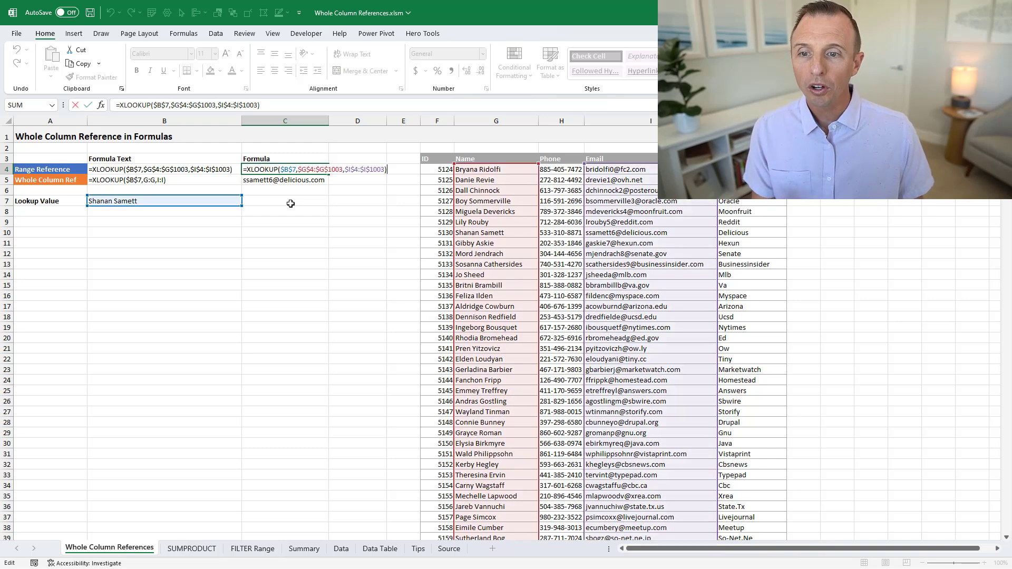
pyautogui.click(310, 168)
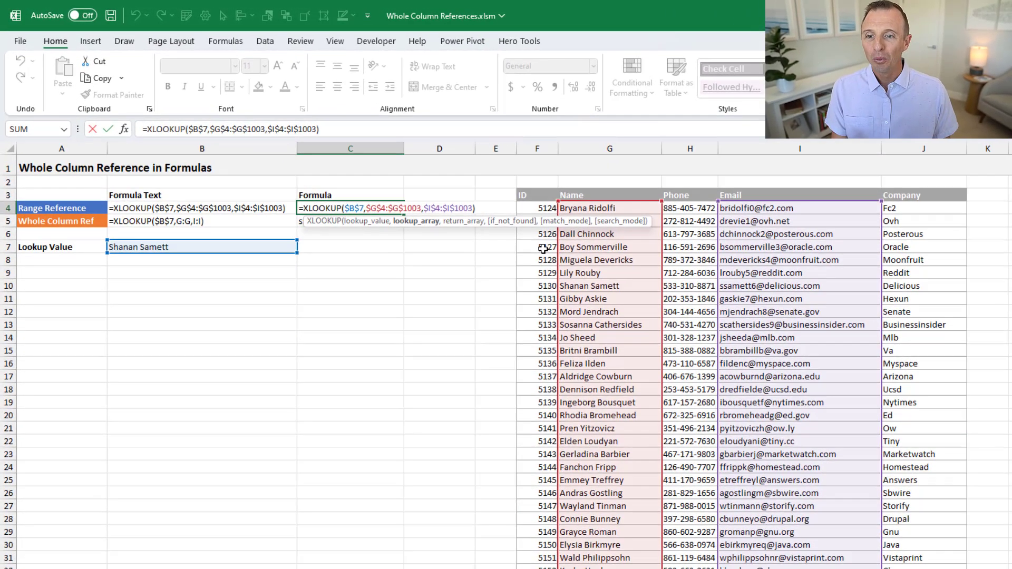
pyautogui.hotkey('ctrl', 'Return')
# Step: Replace the lookup array in the C5 XLOOKUP formula with a whole-column reference to the Name column, G:G
pyautogui.click(364, 221)
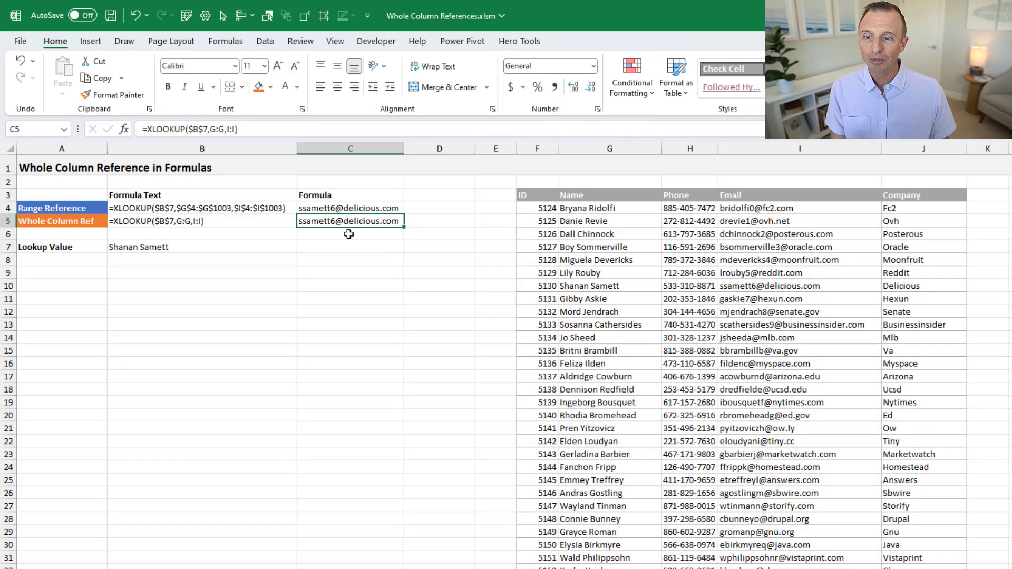
pyautogui.press('F2')
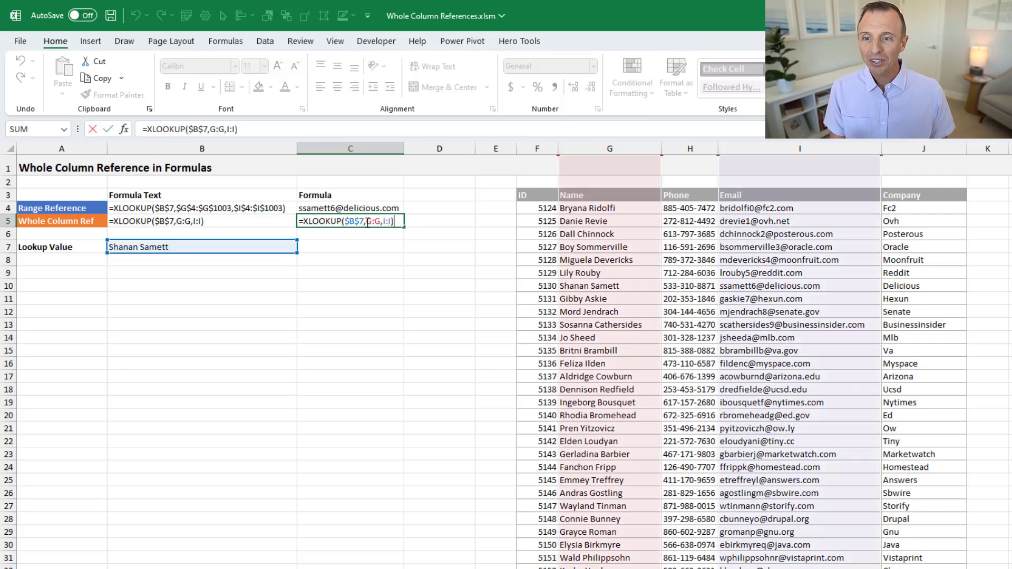
pyautogui.click(367, 221)
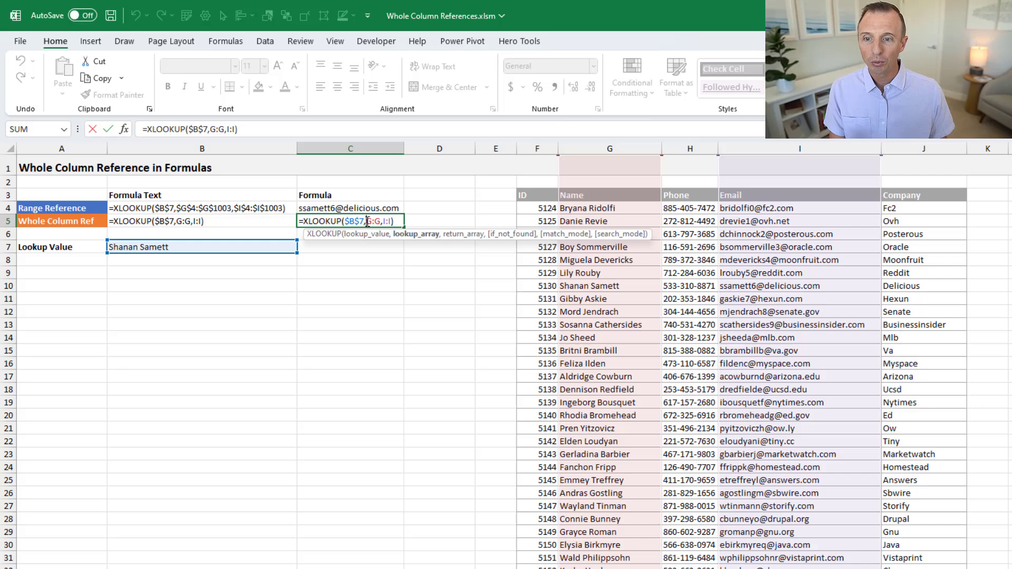
pyautogui.doubleClick(374, 222)
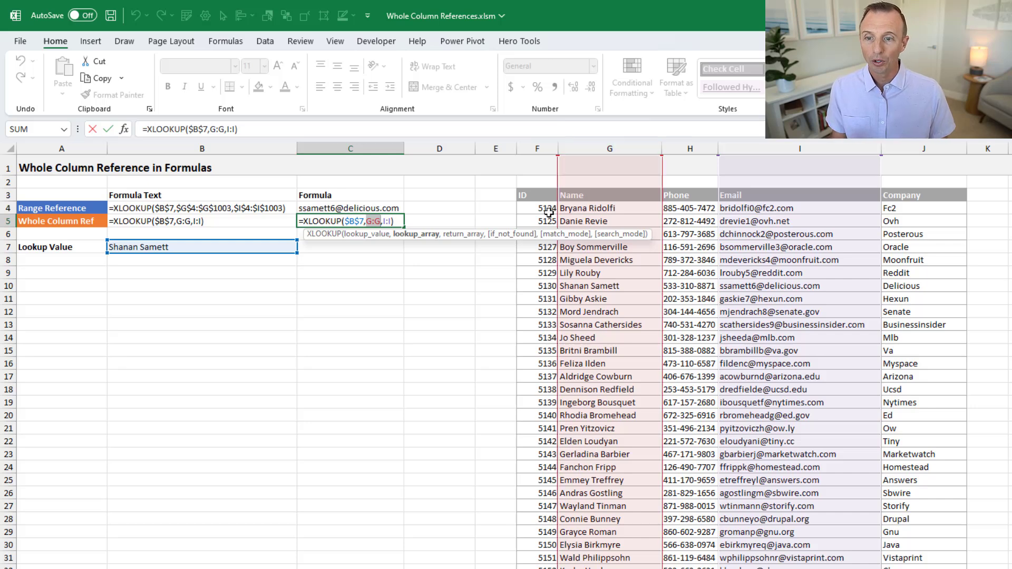
pyautogui.press('BackSpace')
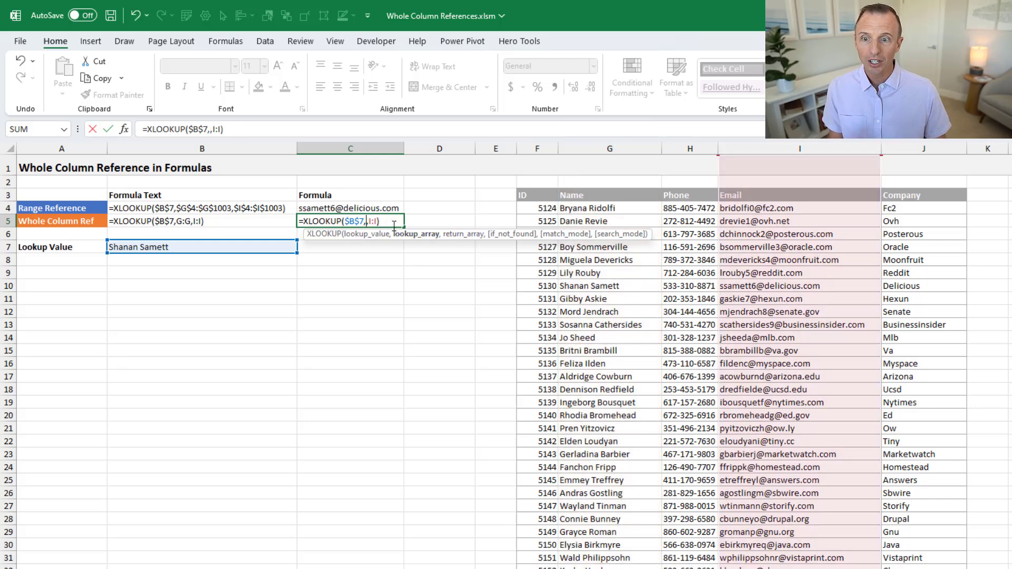
pyautogui.click(592, 145)
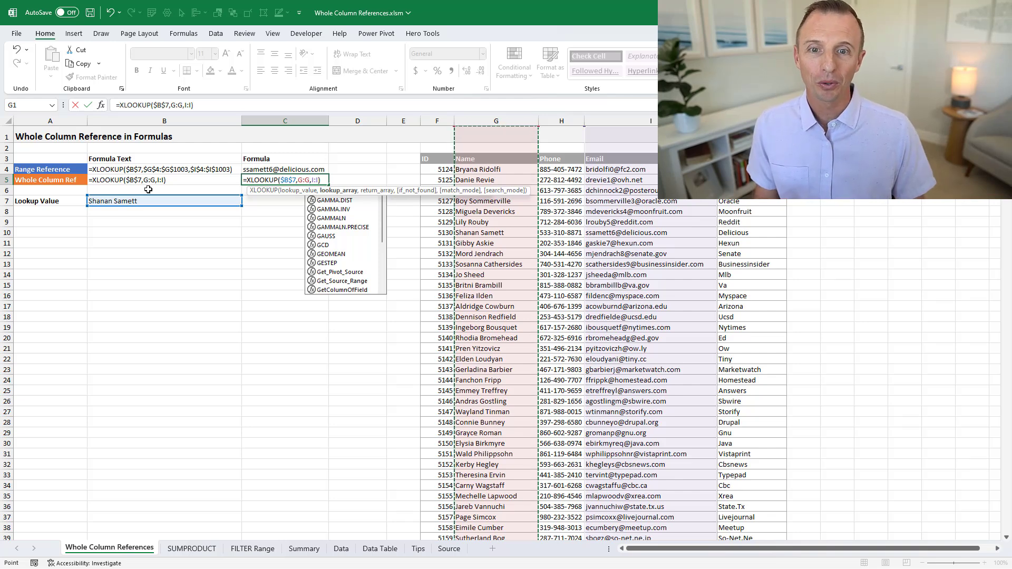
pyautogui.click(471, 119)
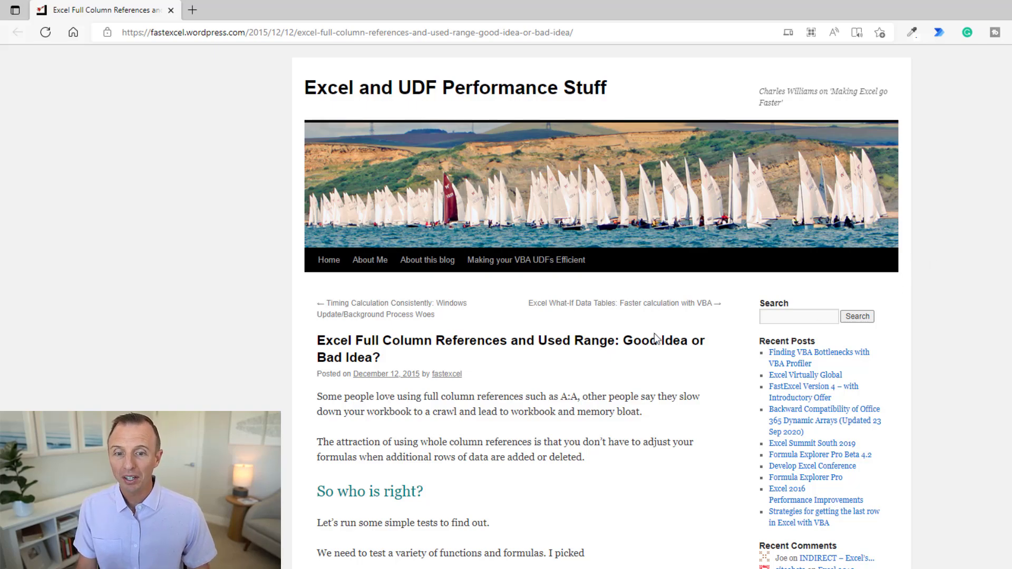
# Step: In the browser, read the article on Excel full column references and used range, including its list of tested formulas
pyautogui.scroll(-5, 452, 382)
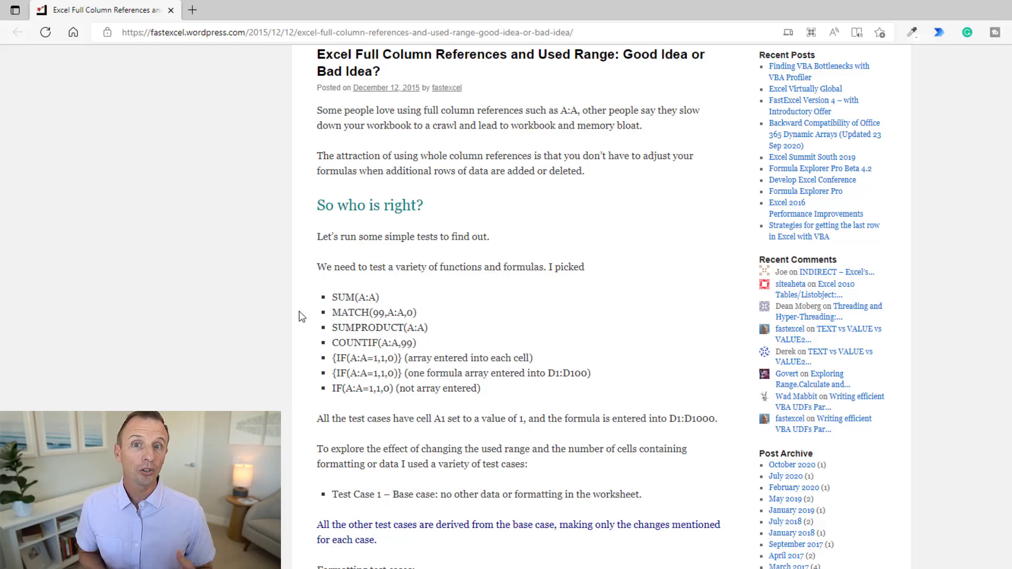
pyautogui.scroll(-9, 299, 311)
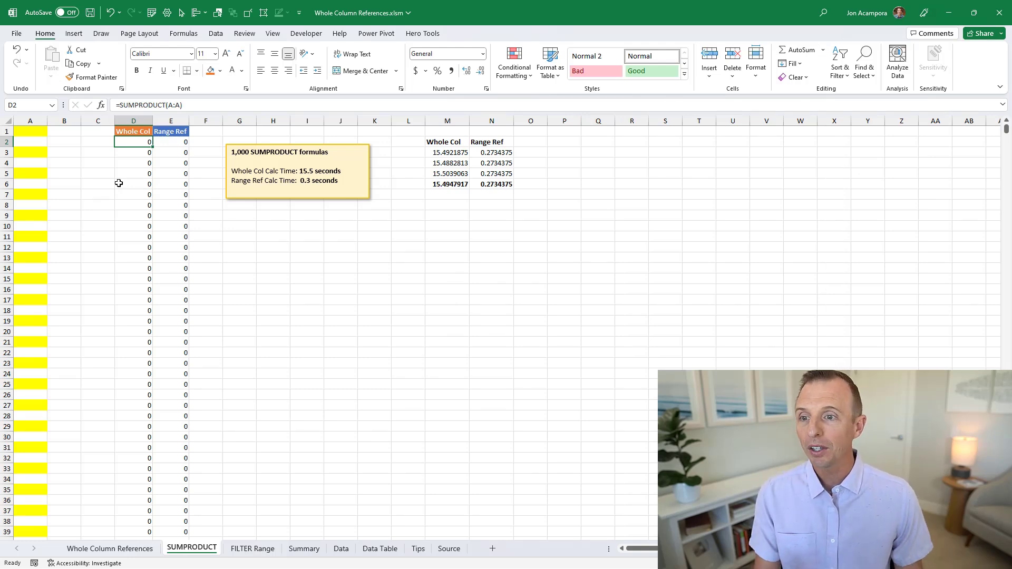
# Step: On the workbook's SUMPRODUCT sheet, inspect the whole-column formula in D2 and its copies down column D to row 1001
pyautogui.doubleClick(133, 143)
pyautogui.hotkey('ctrl', 'Return')
pyautogui.hotkey('ctrl', 'c')
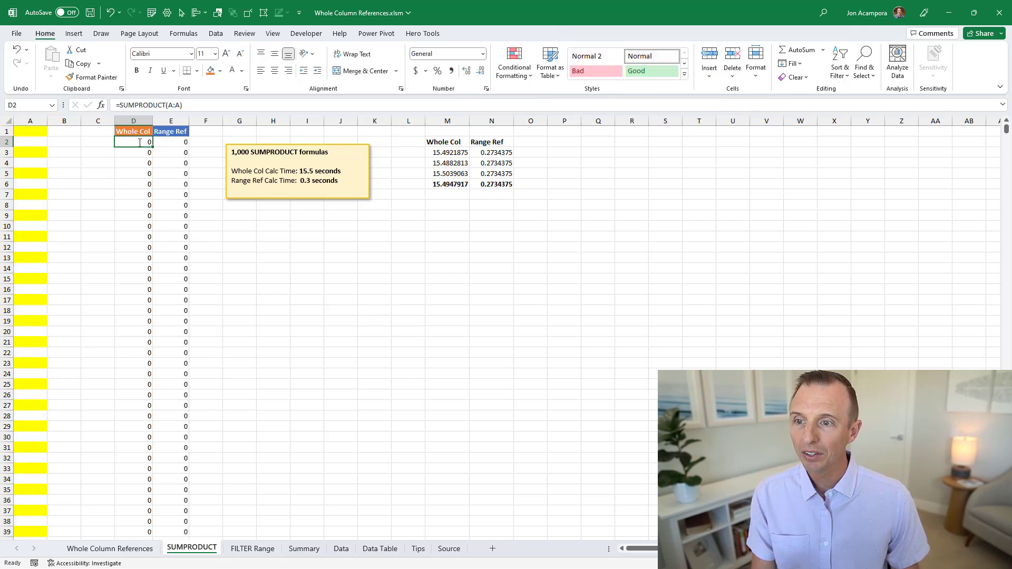
pyautogui.hotkey('ctrl', 'shift', 'Down')
pyautogui.hotkey('ctrl', 'v')
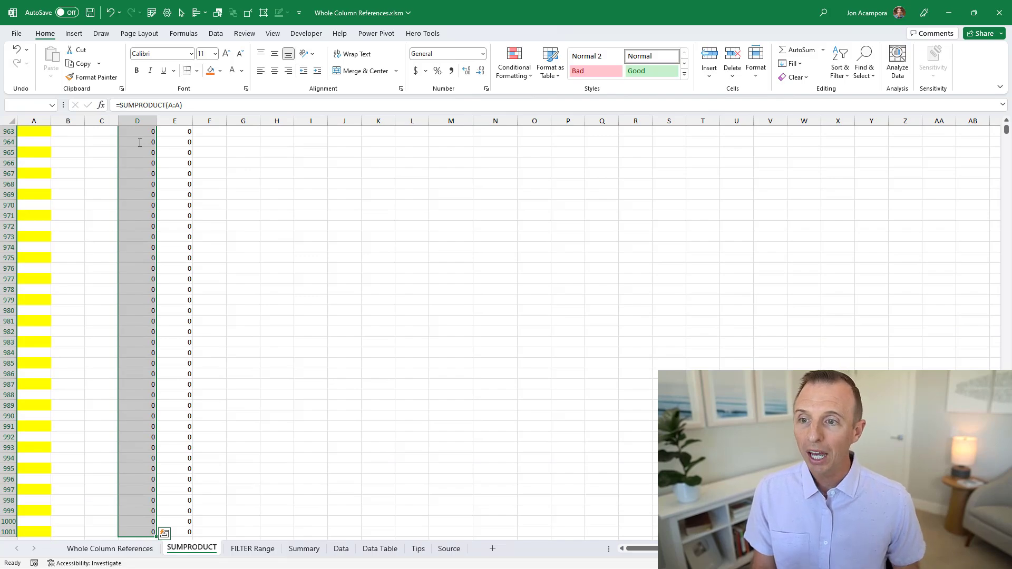
pyautogui.hotkey('ctrl', 'Up')
pyautogui.click(139, 142)
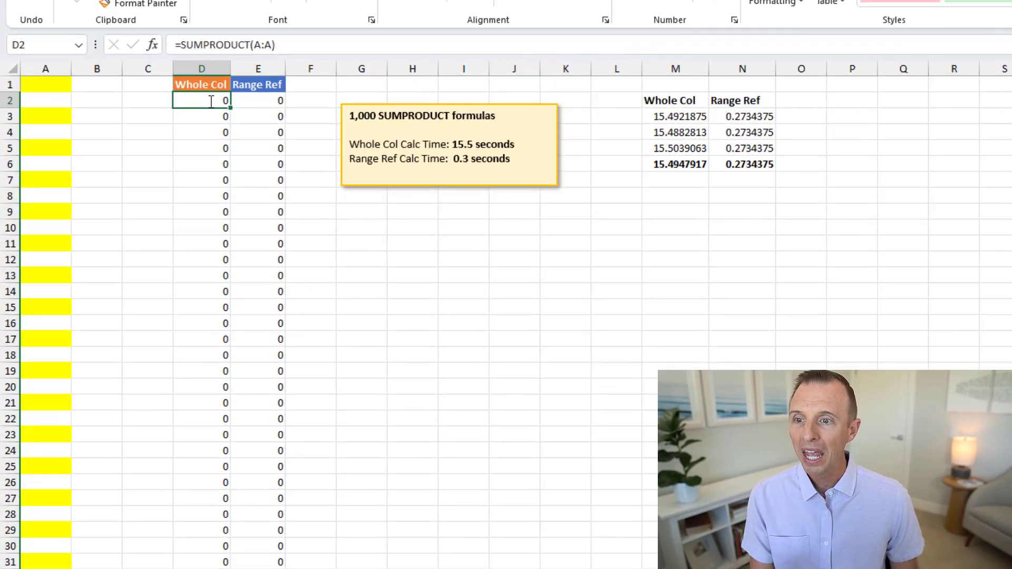
# Step: Inspect the range that the Range Ref SUMPRODUCT formula in E2 refers to, without changing it
pyautogui.press('Right')
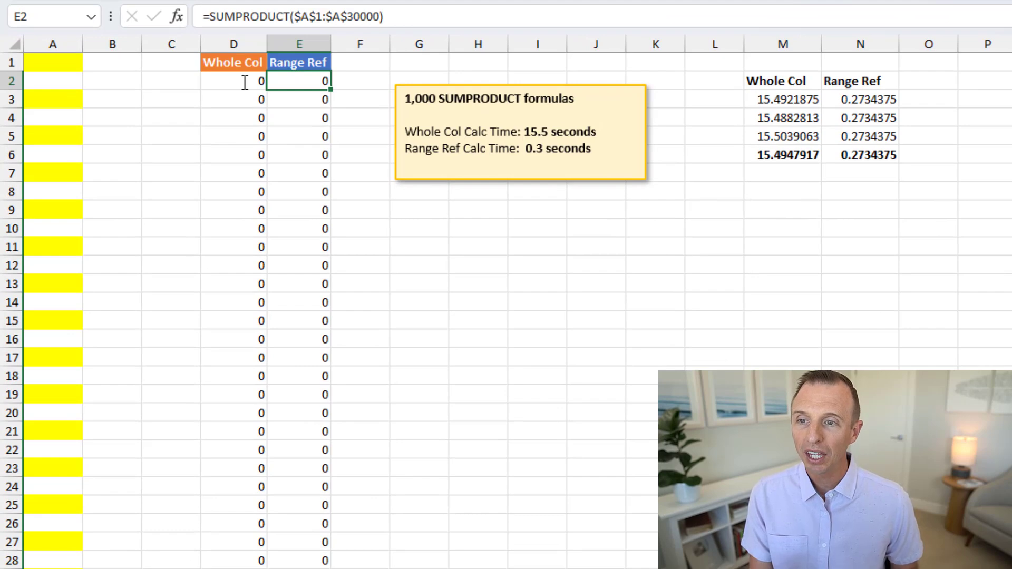
pyautogui.press('F2')
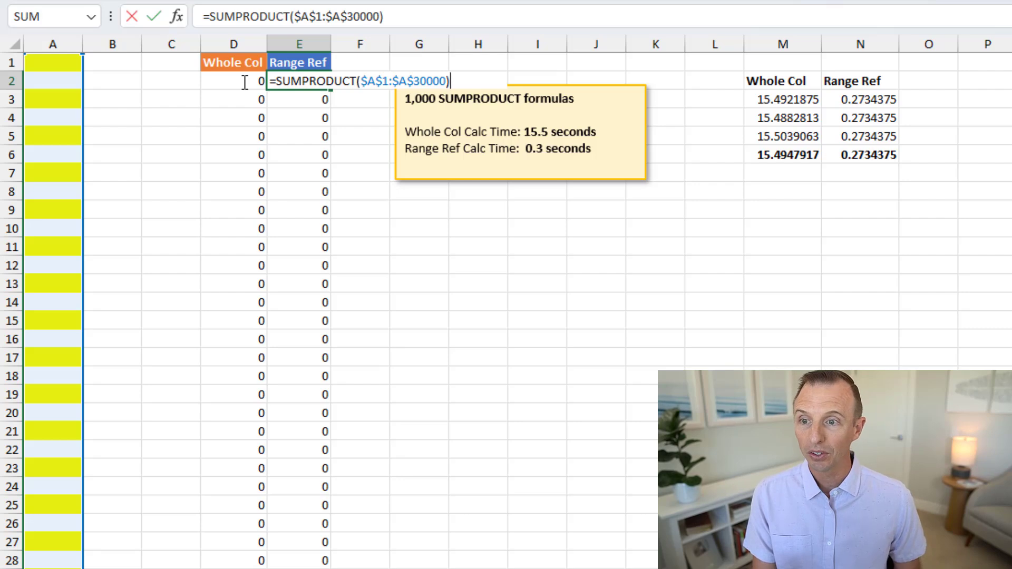
pyautogui.press('Escape')
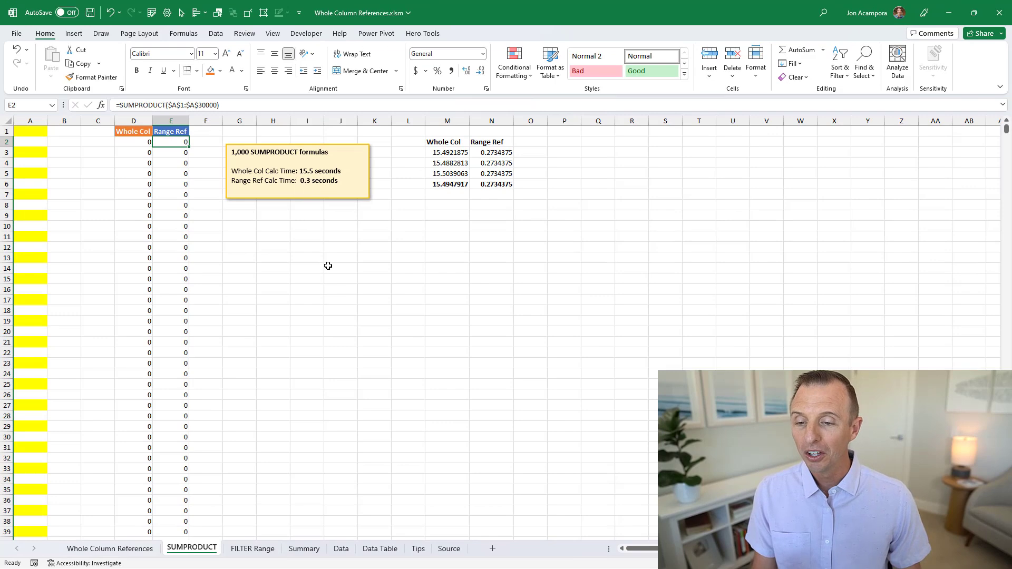
# Step: On the FILTER Range sheet, examine the whole-column references in the TEXTJOIN/UNIQUE/FILTER formula in G2
pyautogui.click(244, 550)
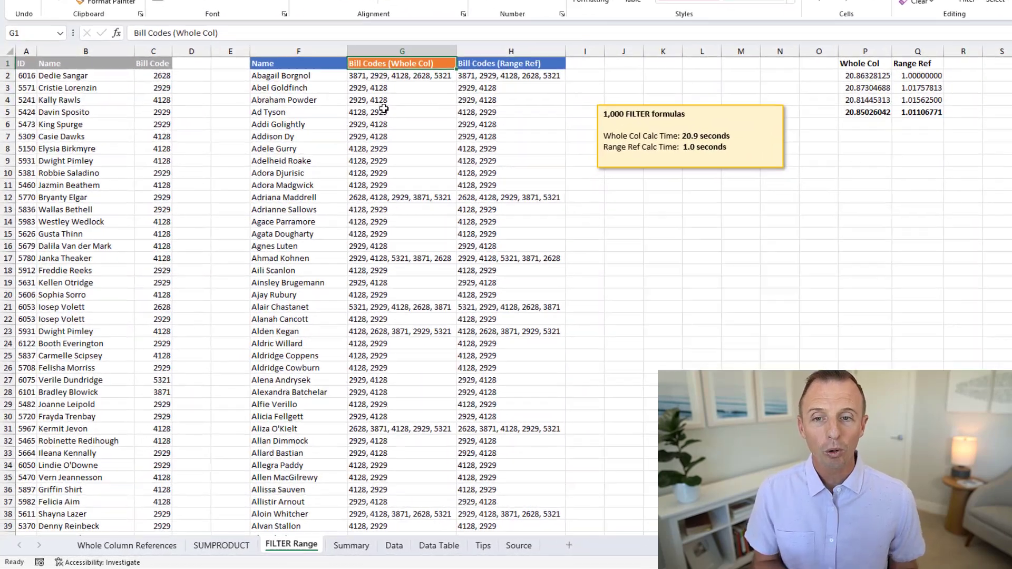
pyautogui.press('Down')
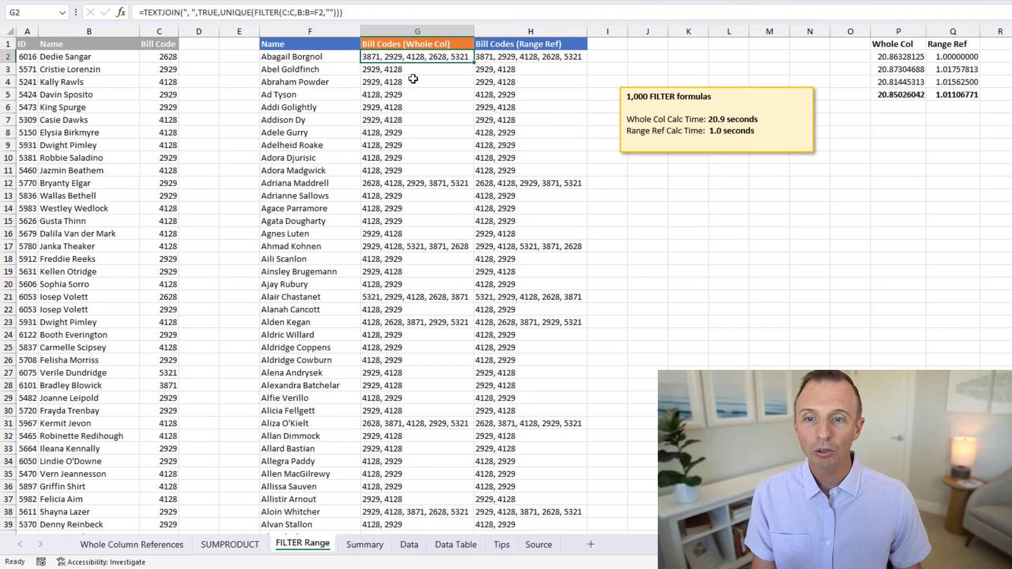
pyautogui.press('F2')
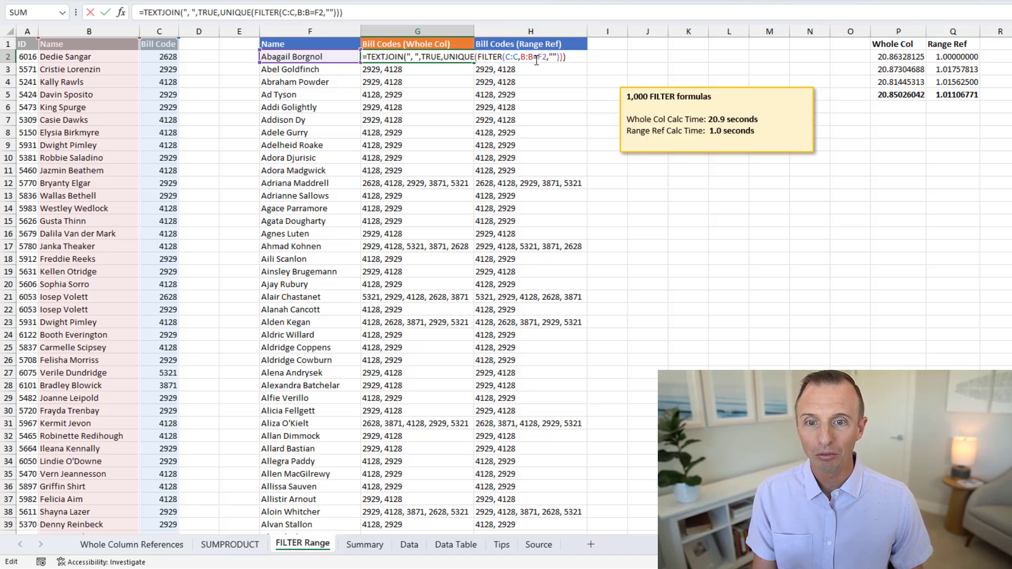
pyautogui.hotkey('ctrl', 'Return')
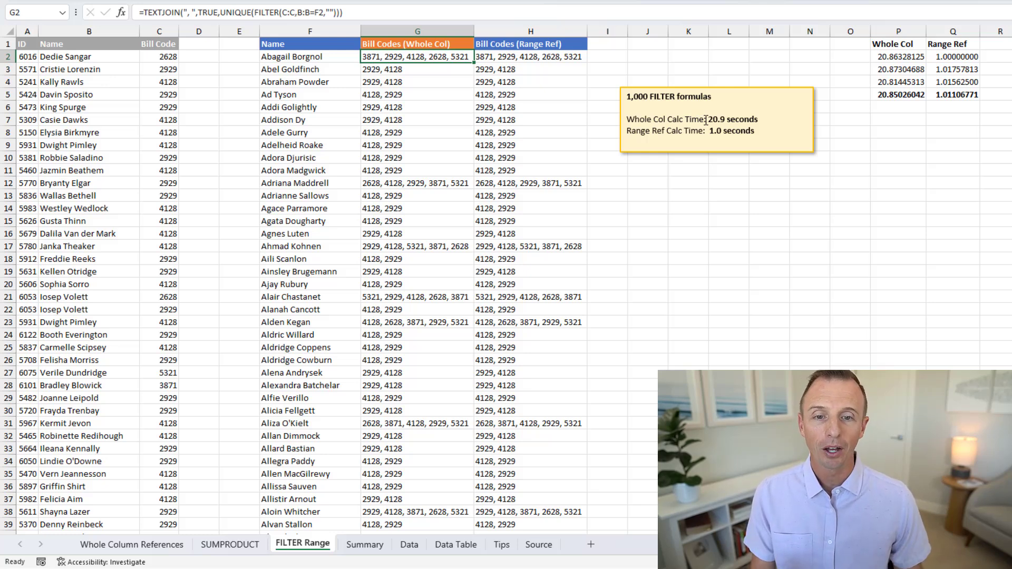
# Step: Examine the fixed-range references in the Bill Codes (Range Ref) formula in H2
pyautogui.click(525, 58)
pyautogui.press('F2')
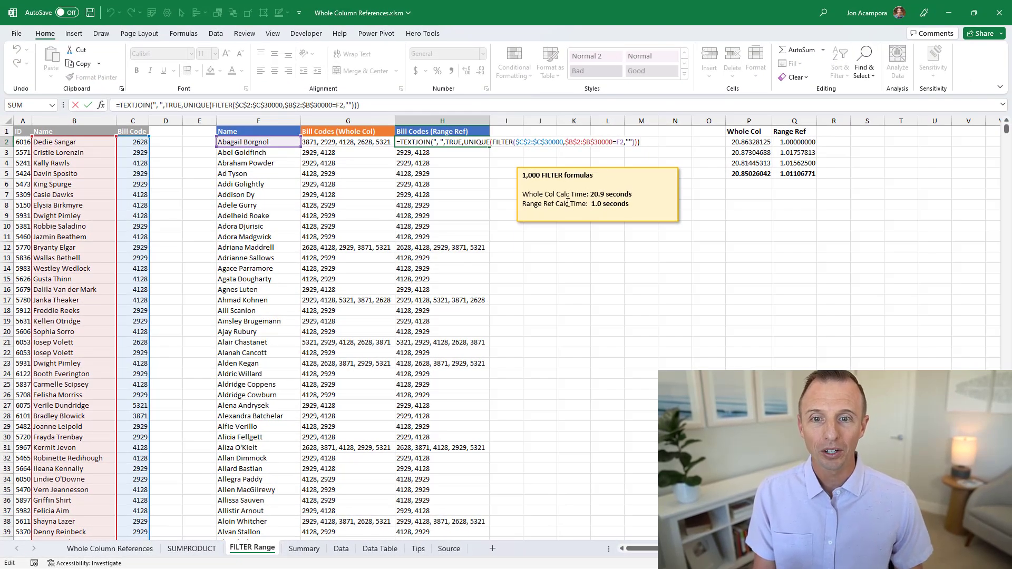
pyautogui.hotkey('ctrl', 'Return')
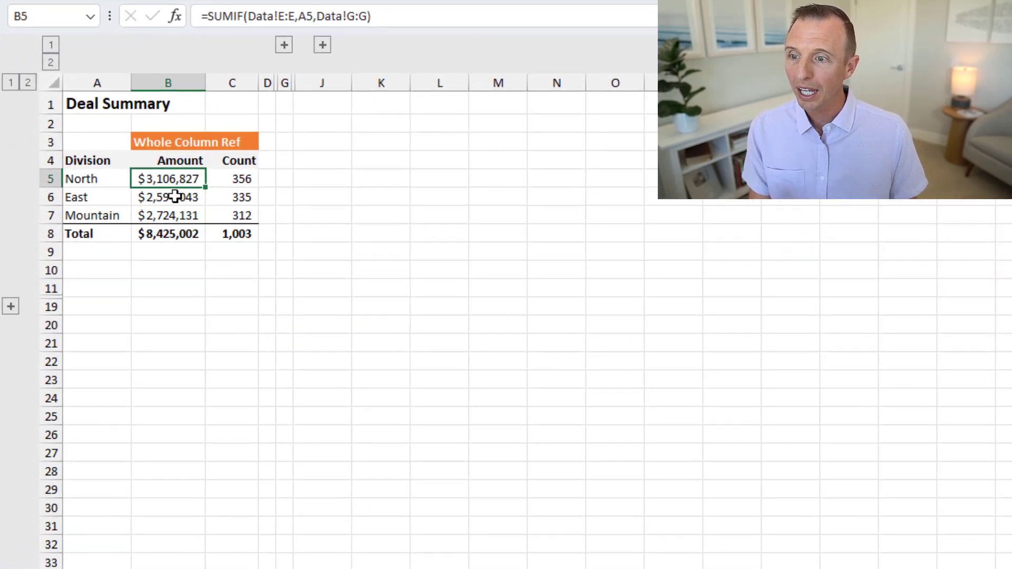
# Step: On the Summary sheet, examine the Data-sheet column references in the North division's SUMIF amount and COUNTIF count formulas
pyautogui.press('F2')
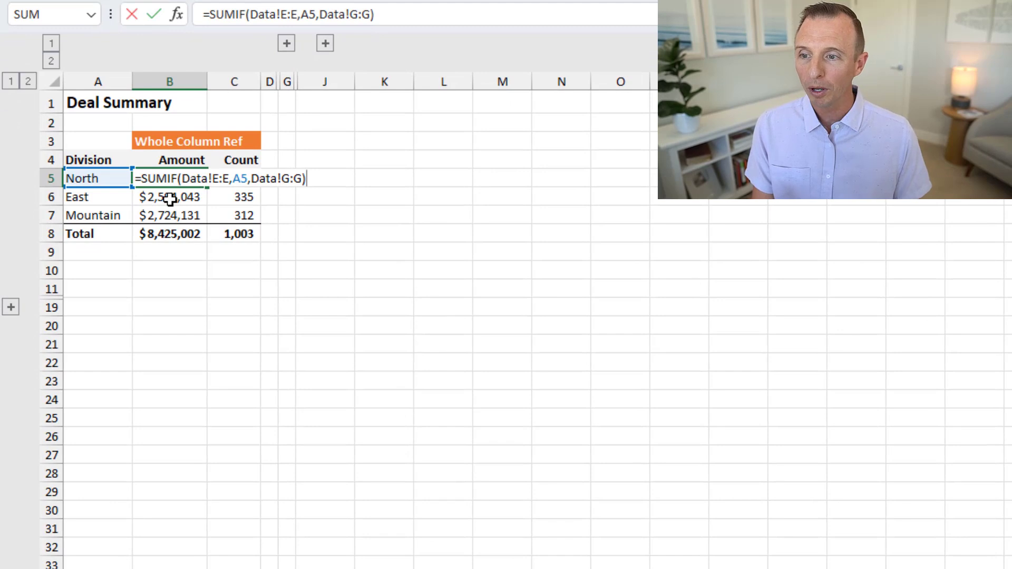
pyautogui.moveTo(182, 178); pyautogui.dragTo(229, 178)
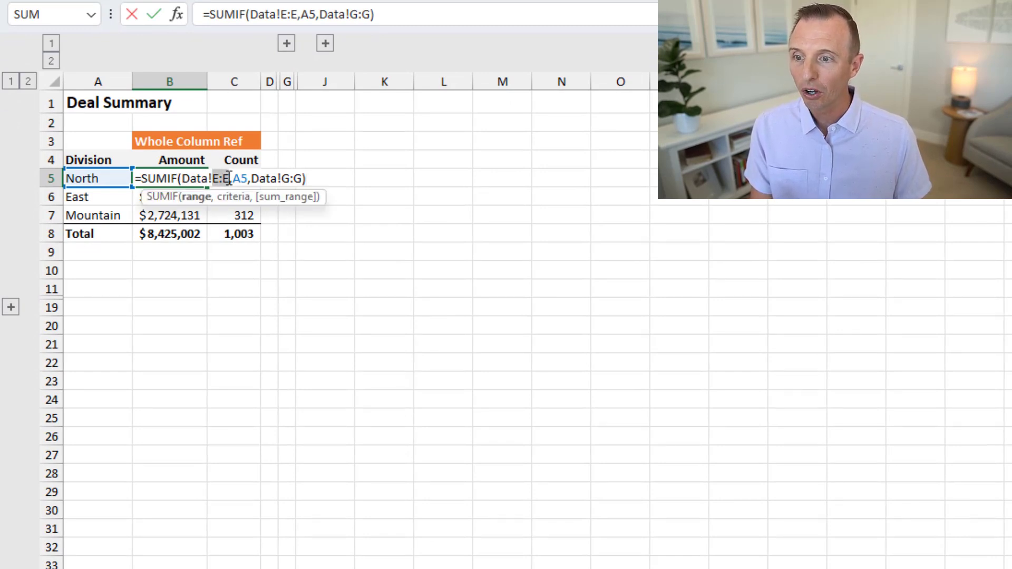
pyautogui.press('Escape')
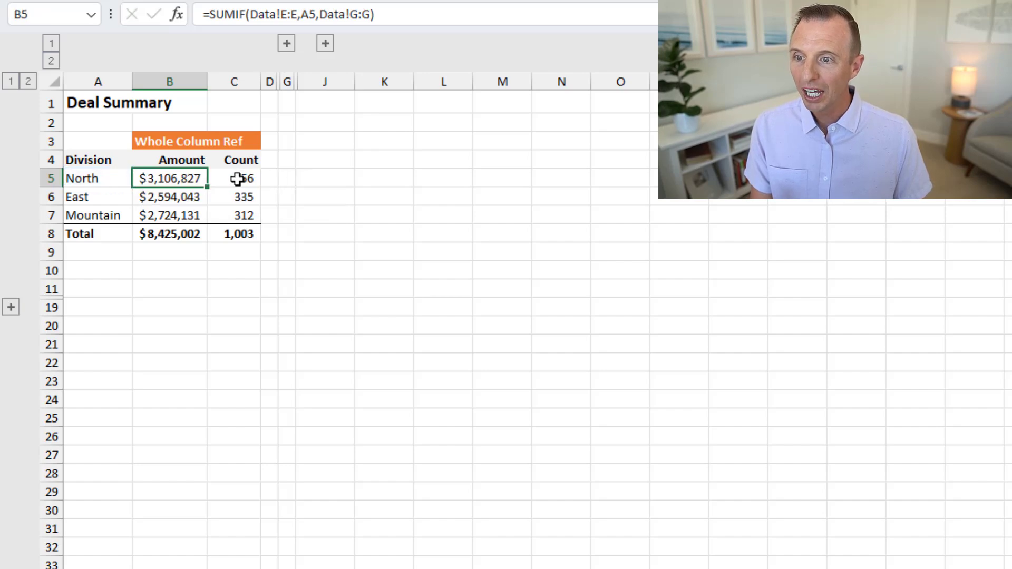
pyautogui.doubleClick(237, 180)
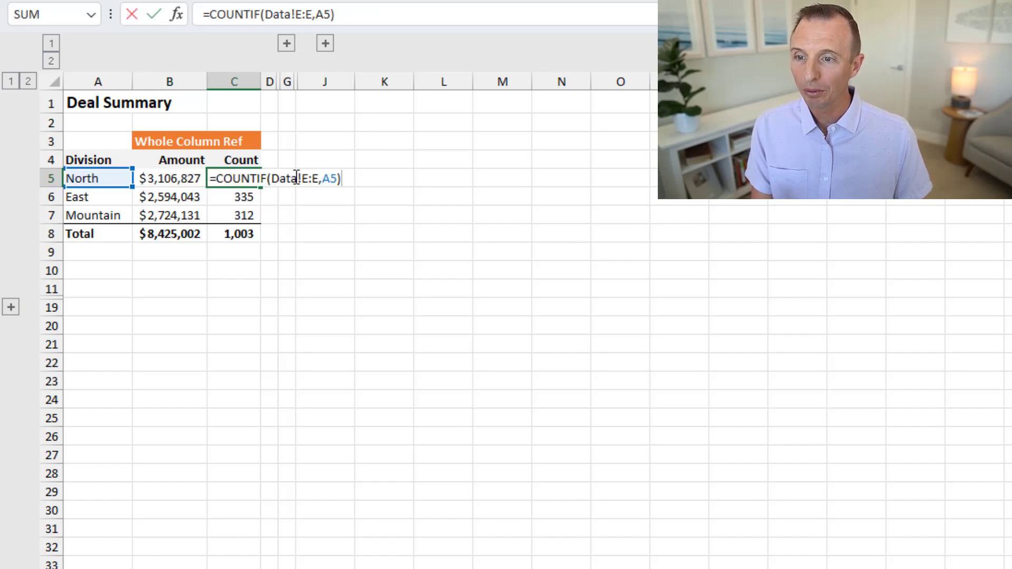
pyautogui.press('Escape')
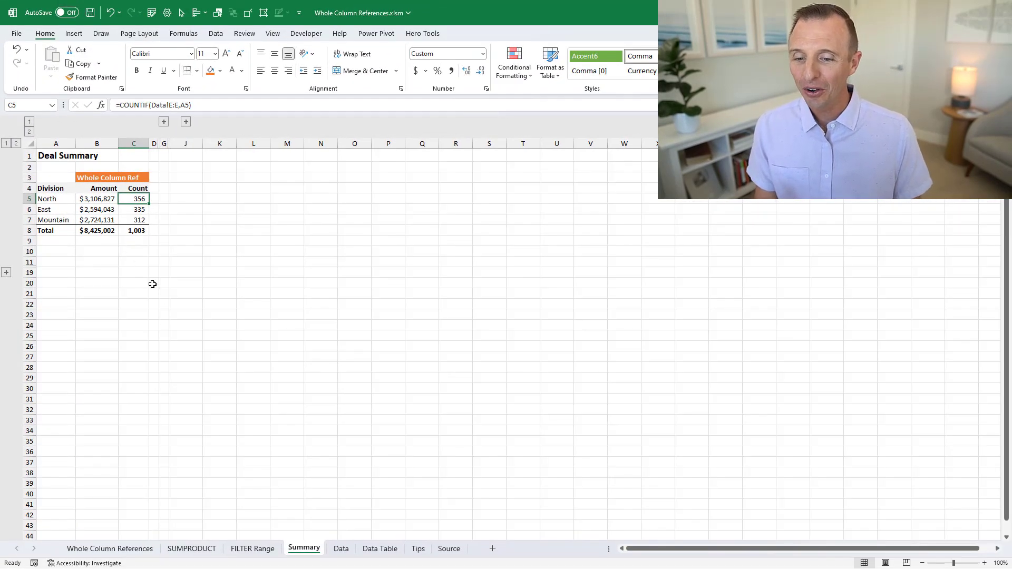
# Step: Inspect the East AVERAGEIF formula in G1004 below the Data sheet's total row, and return to the Summary sheet
pyautogui.click(342, 548)
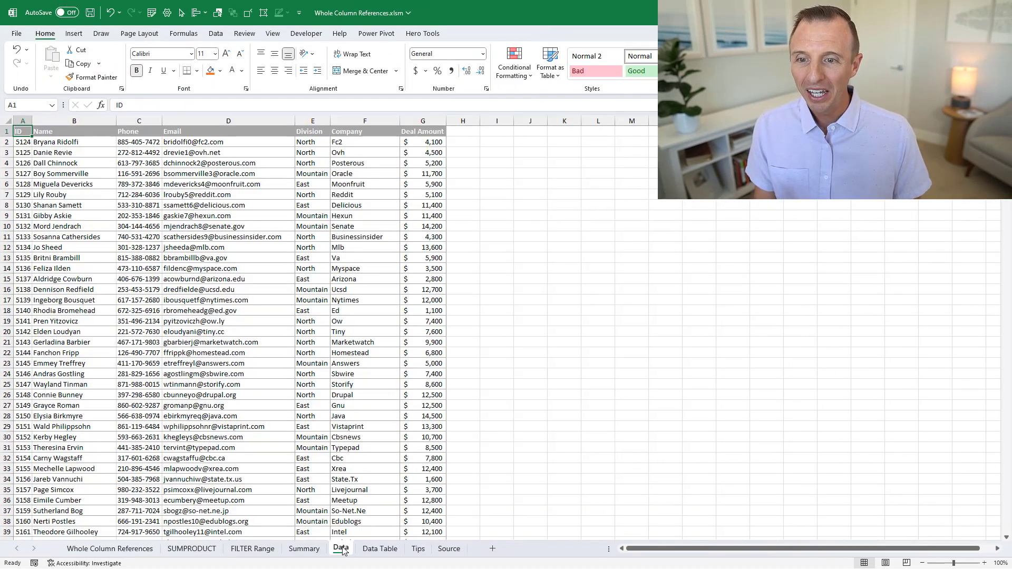
pyautogui.click(288, 187)
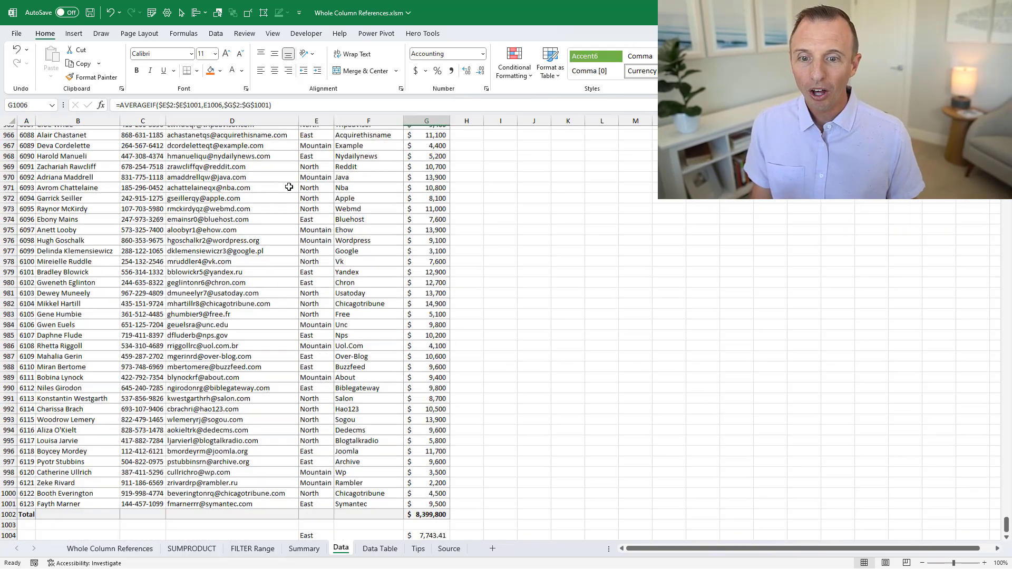
pyautogui.scroll(-1, 300, 196)
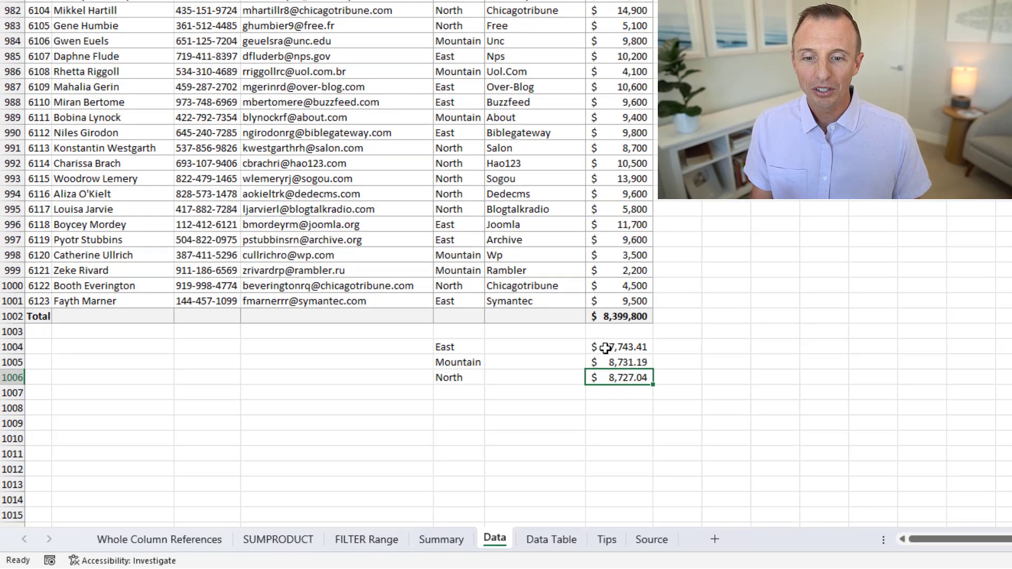
pyautogui.click(428, 412)
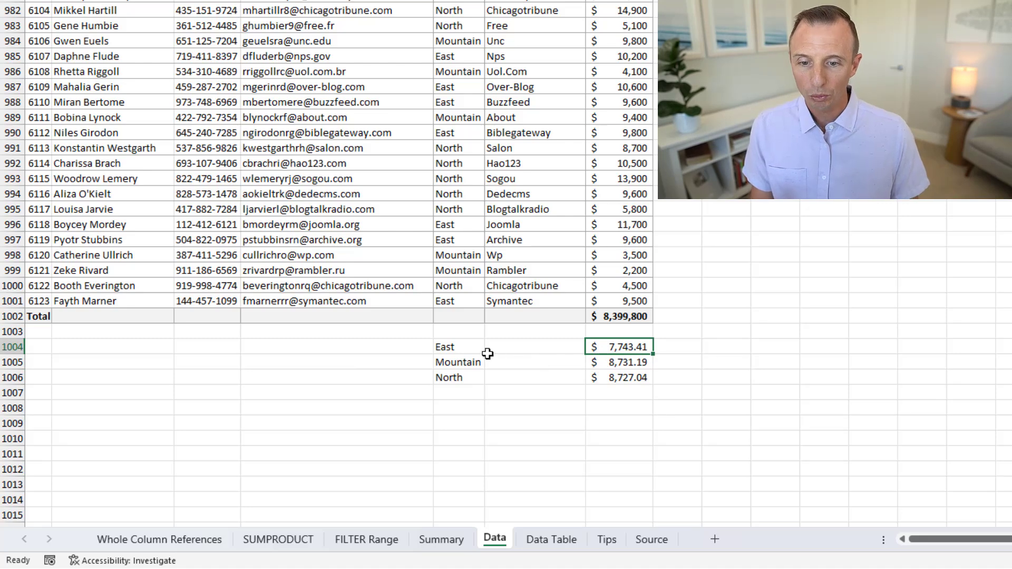
pyautogui.doubleClick(596, 350)
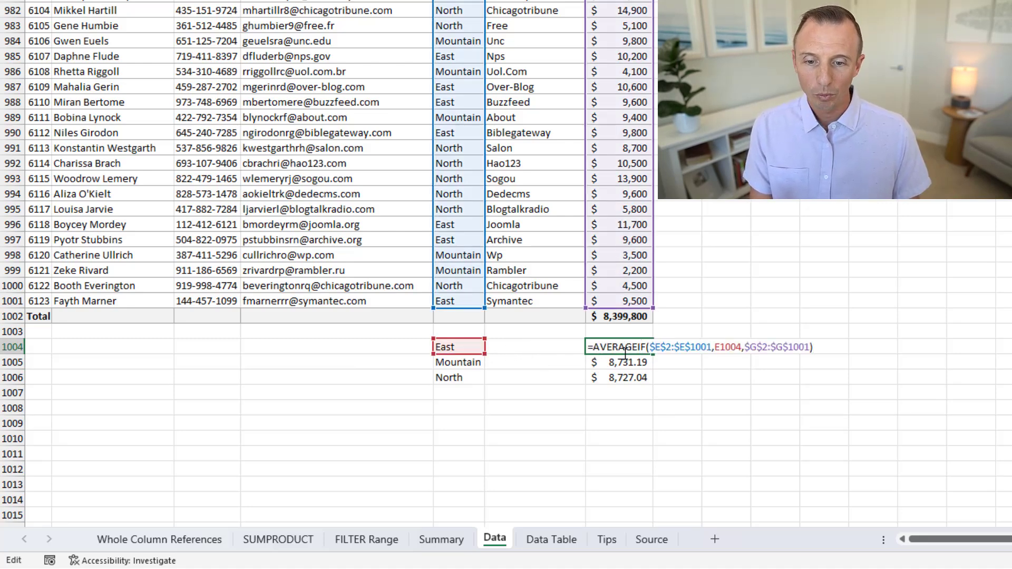
pyautogui.hotkey('ctrl', 'Return')
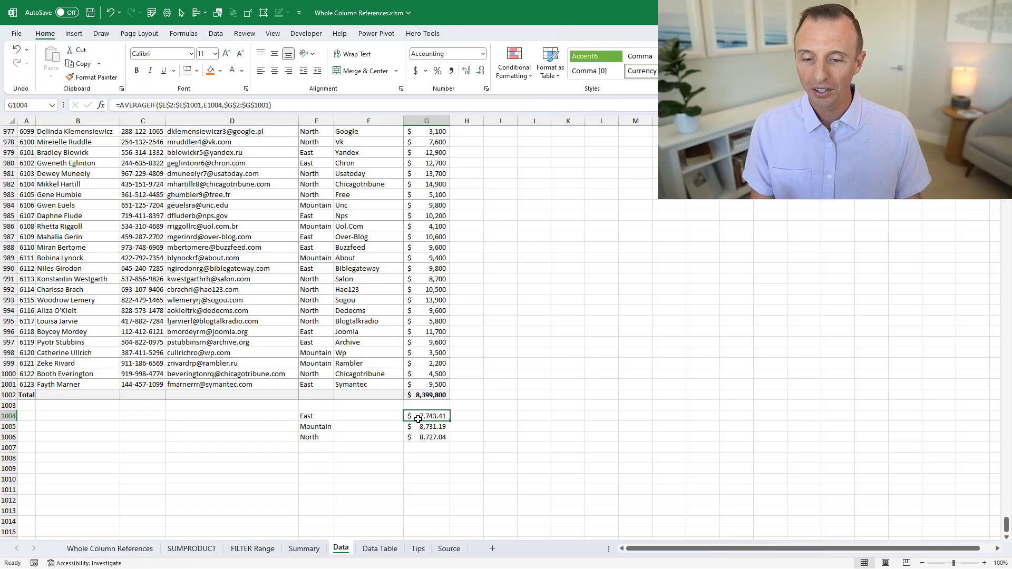
pyautogui.click(308, 549)
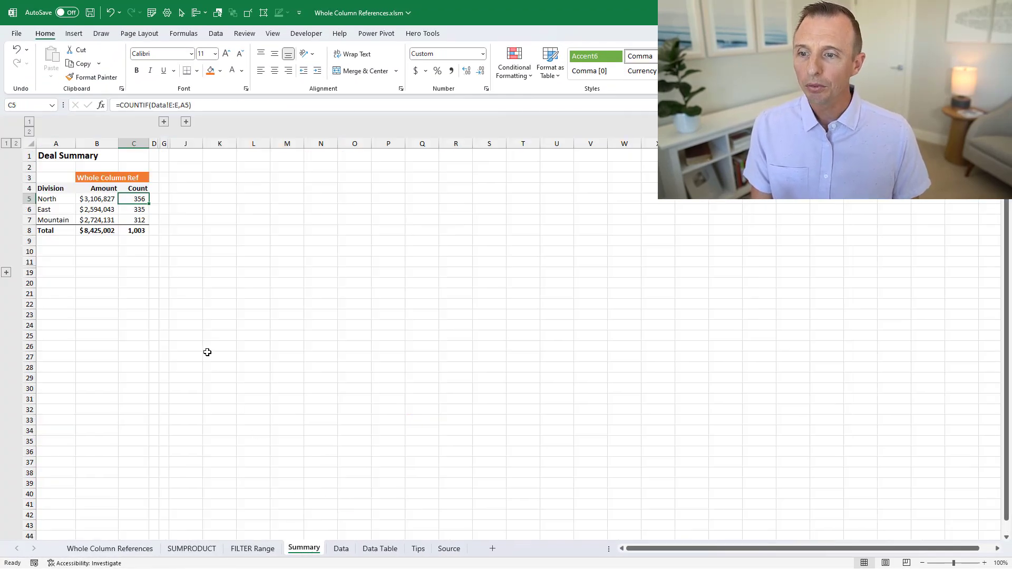
# Step: Check the Summary count total and East's COUNTIF formula against the extra average rows below the Data sheet's total
pyautogui.click(135, 232)
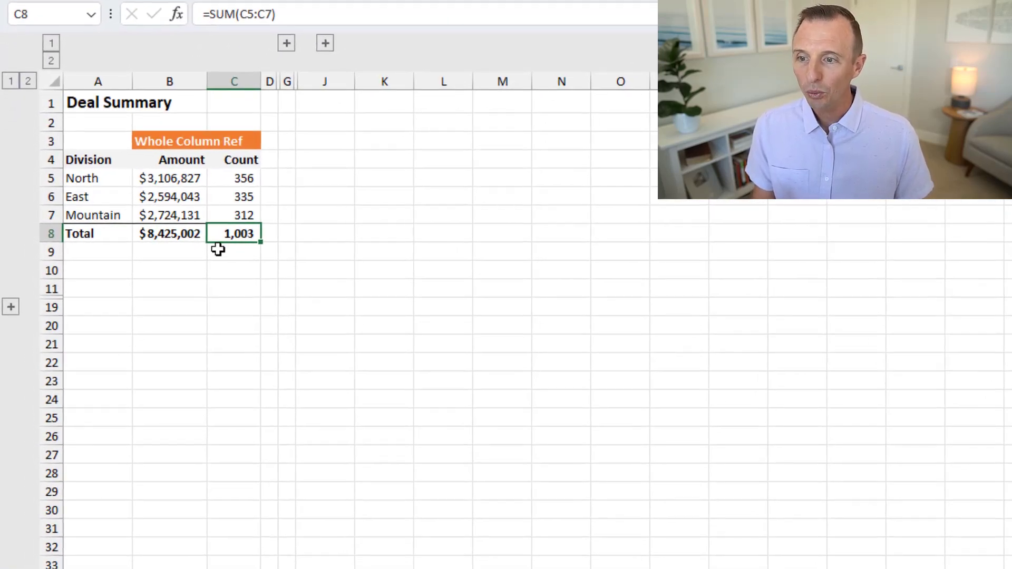
pyautogui.doubleClick(219, 200)
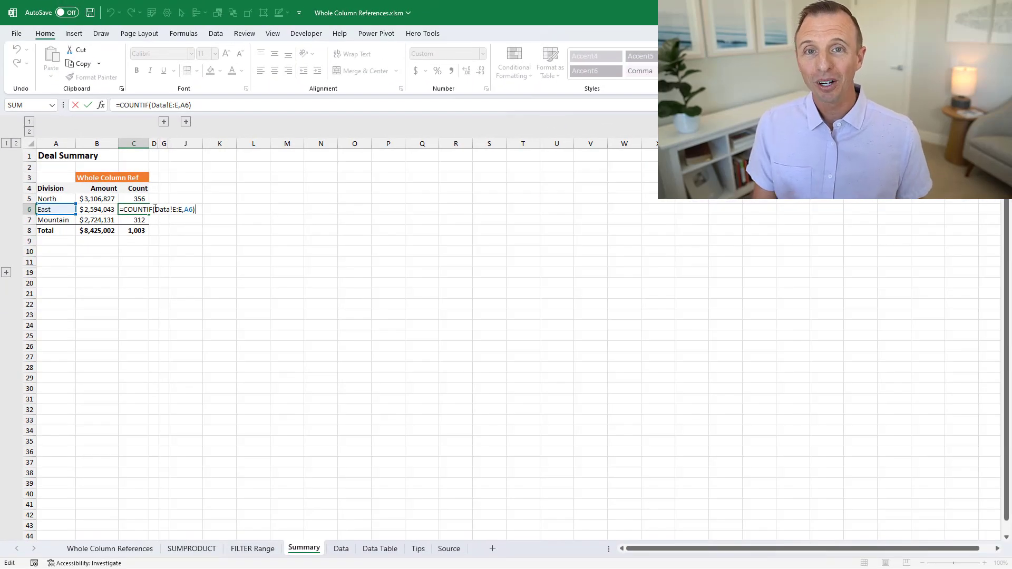
pyautogui.press('Escape')
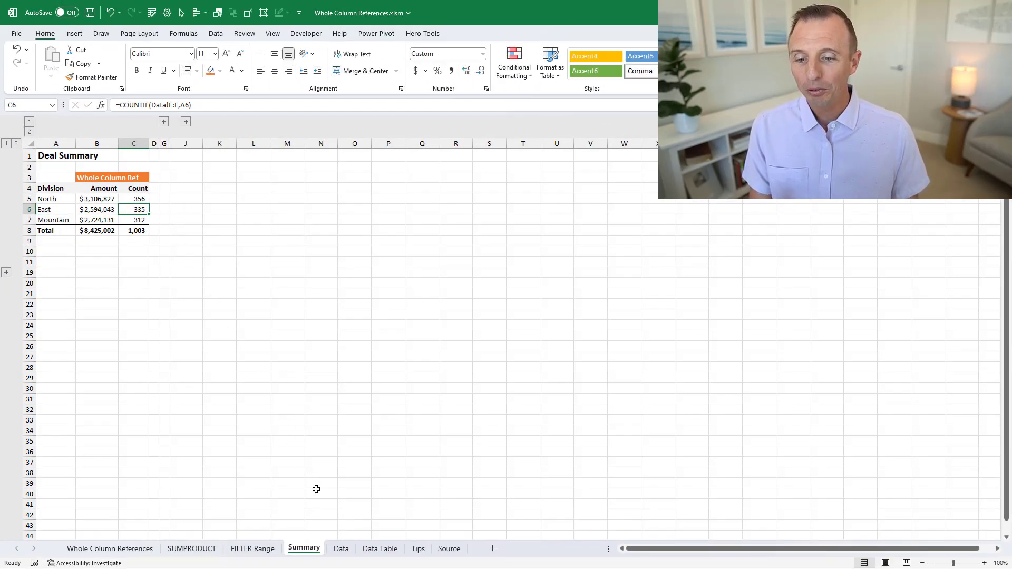
pyautogui.click(342, 550)
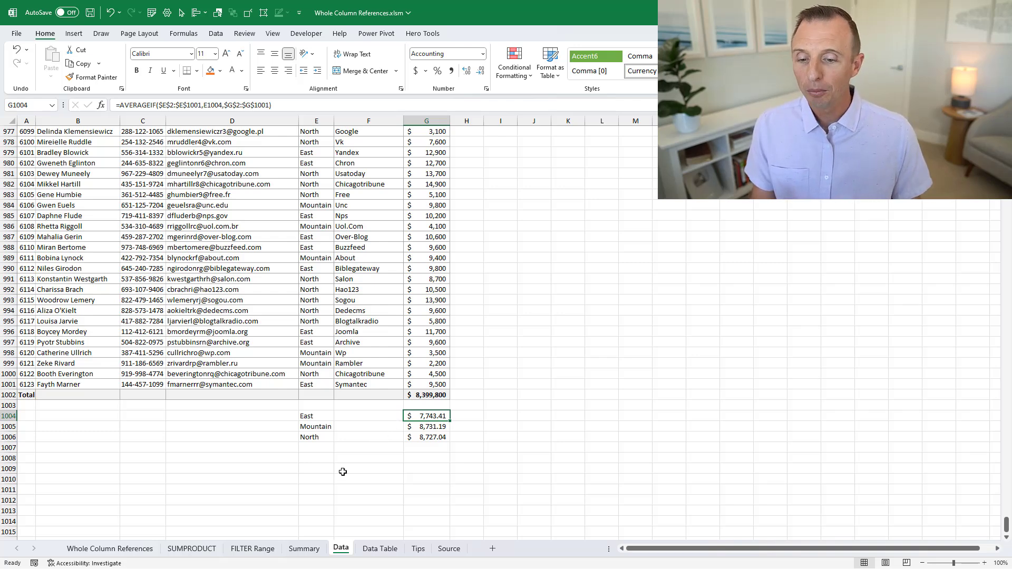
pyautogui.click(307, 549)
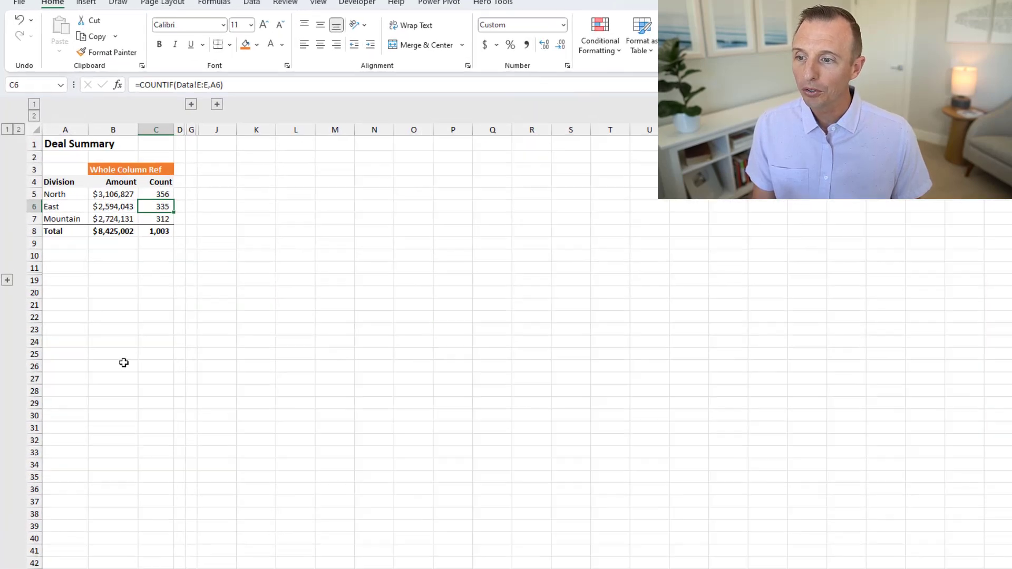
# Step: Expand the collapsed Most Recent Deal section and examine the search mode argument in North's whole-column XLOOKUP formula
pyautogui.click(7, 274)
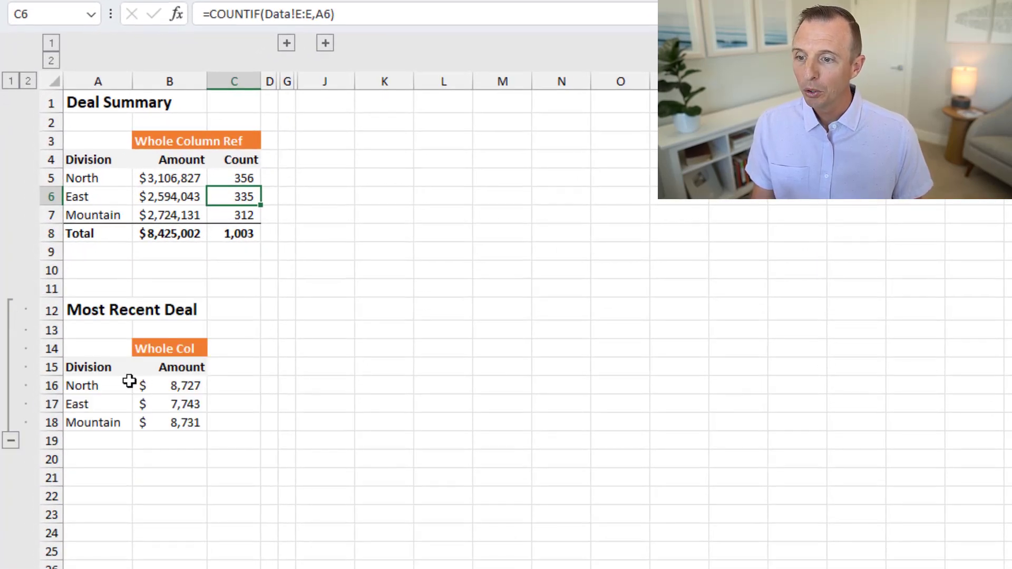
pyautogui.click(158, 388)
pyautogui.press('F2')
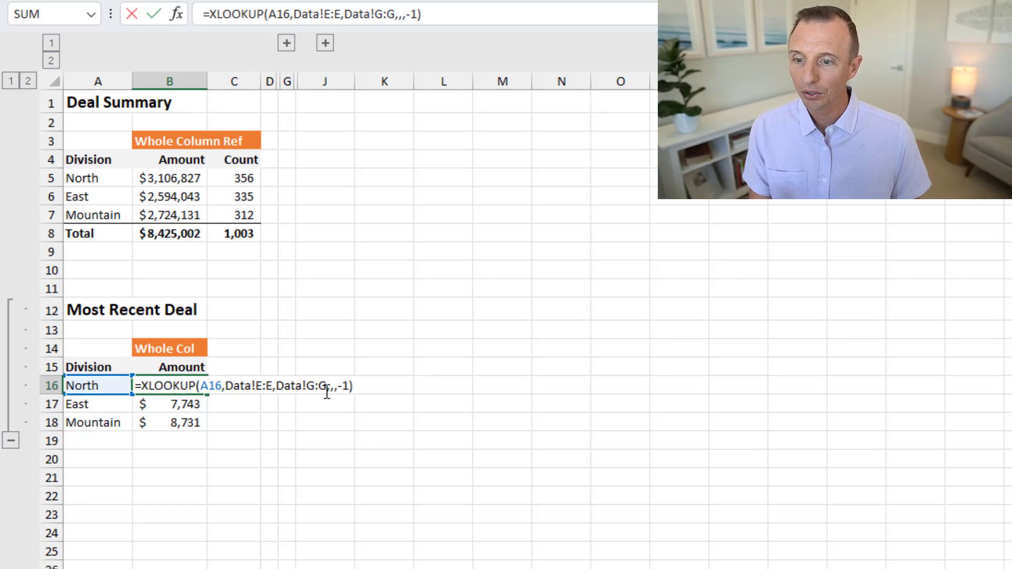
pyautogui.click(344, 386)
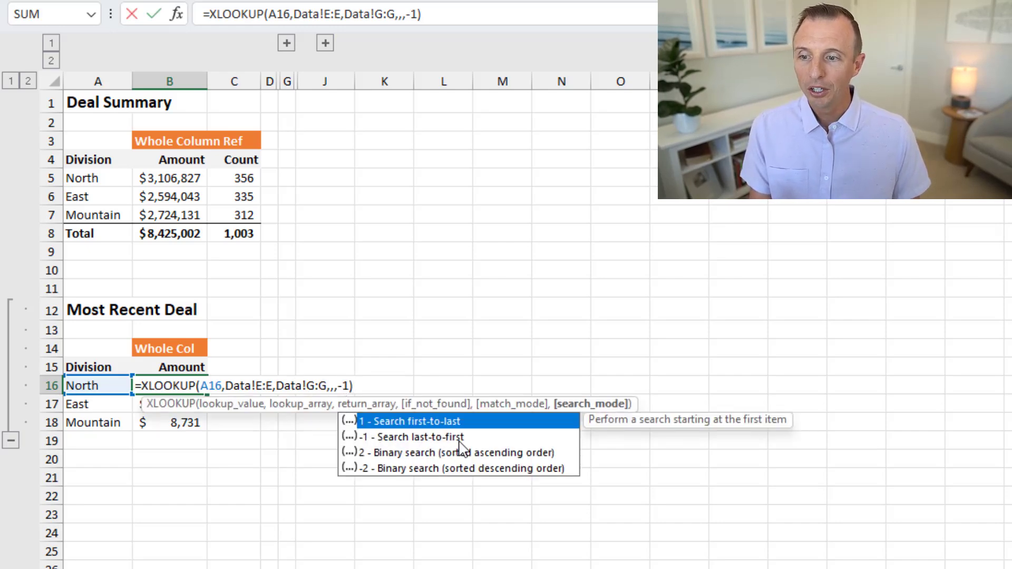
pyautogui.press('Escape')
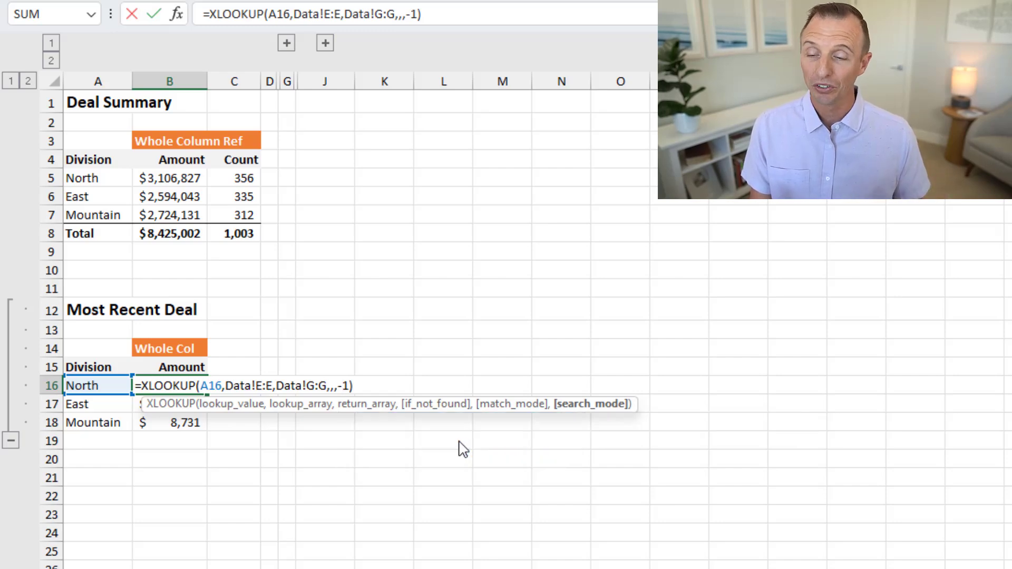
pyautogui.press('Escape')
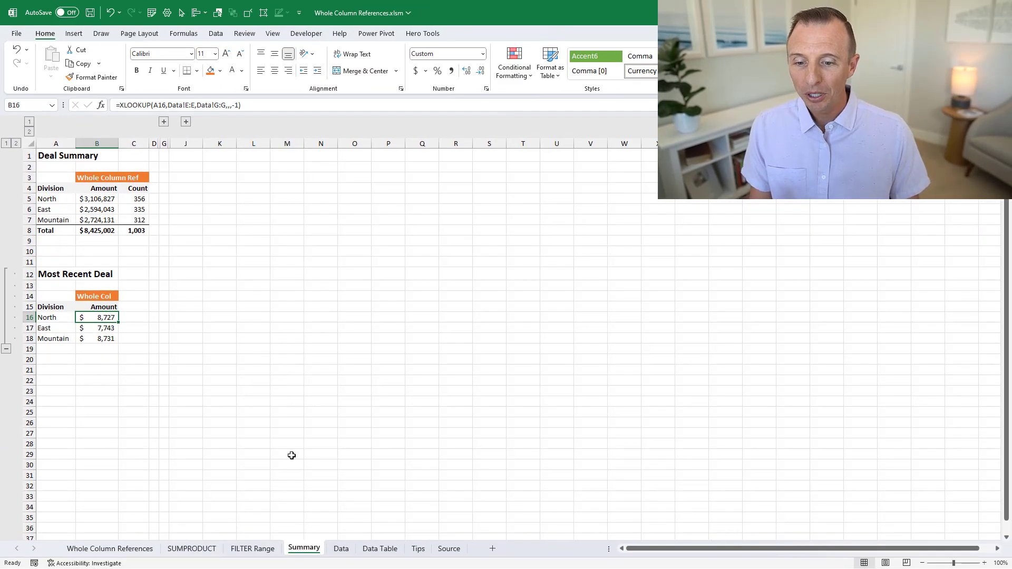
# Step: On the Data sheet, compare the North average below the total row with the last North deal amount in G1000
pyautogui.click(342, 548)
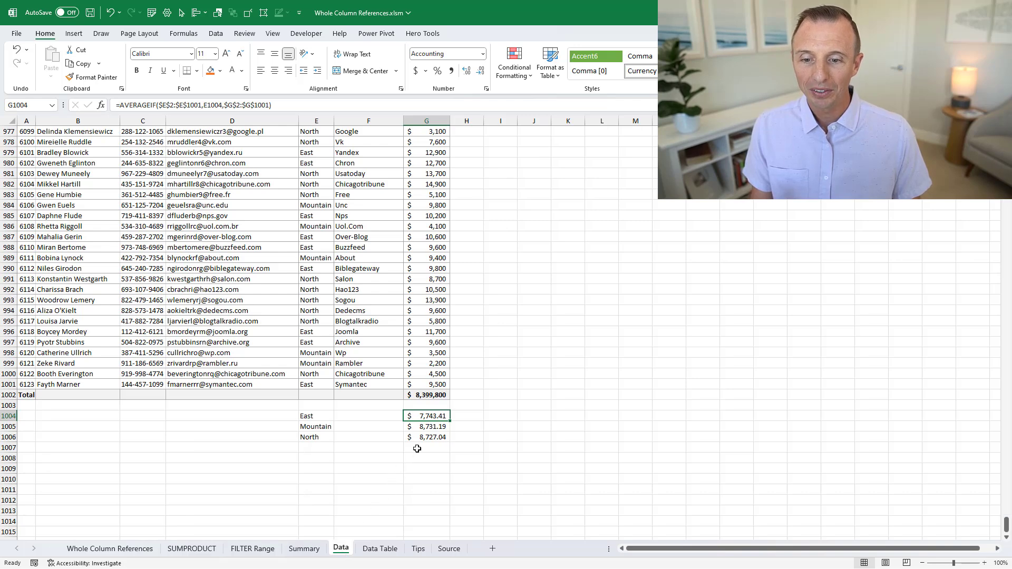
pyautogui.click(429, 436)
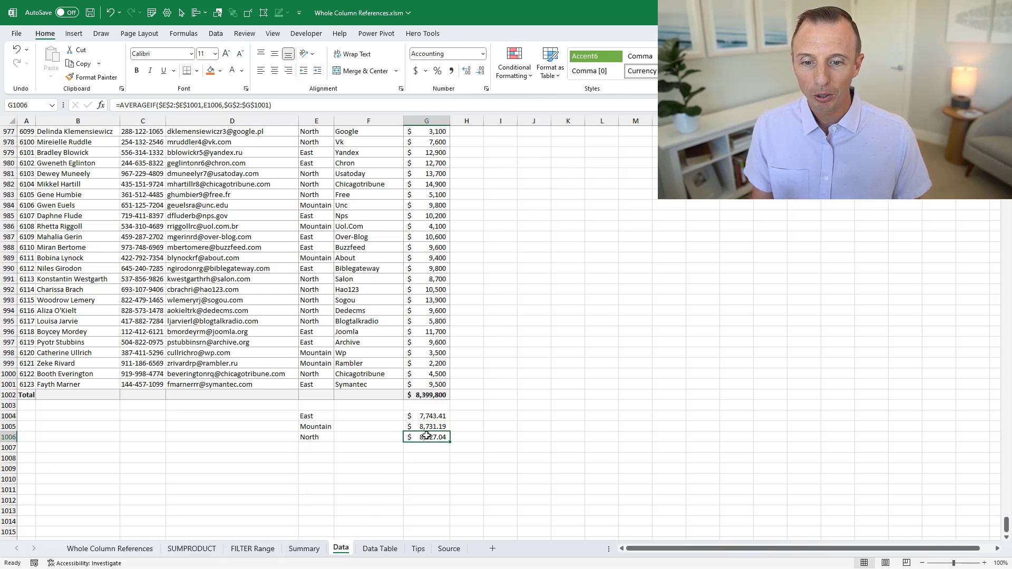
pyautogui.click(431, 373)
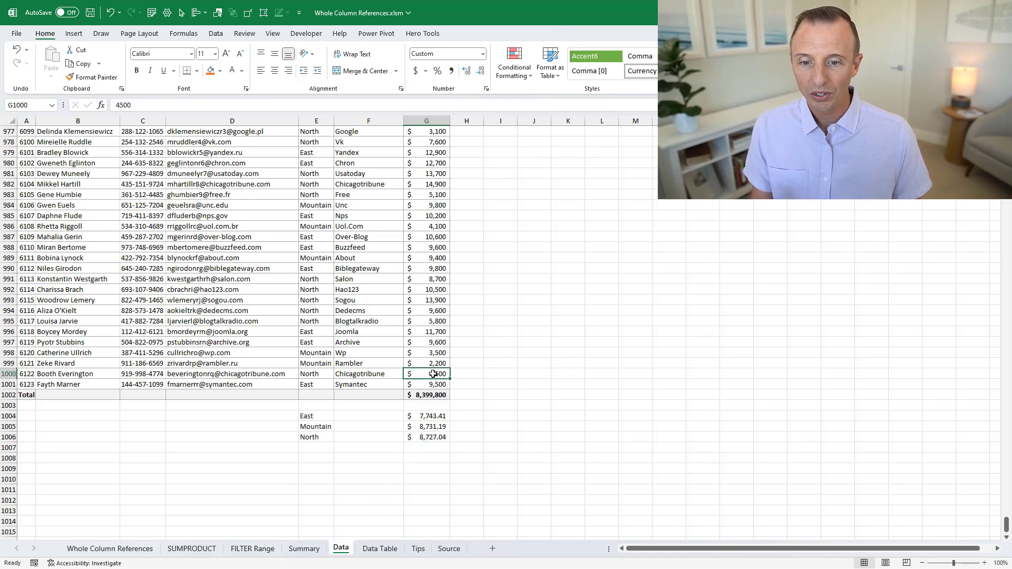
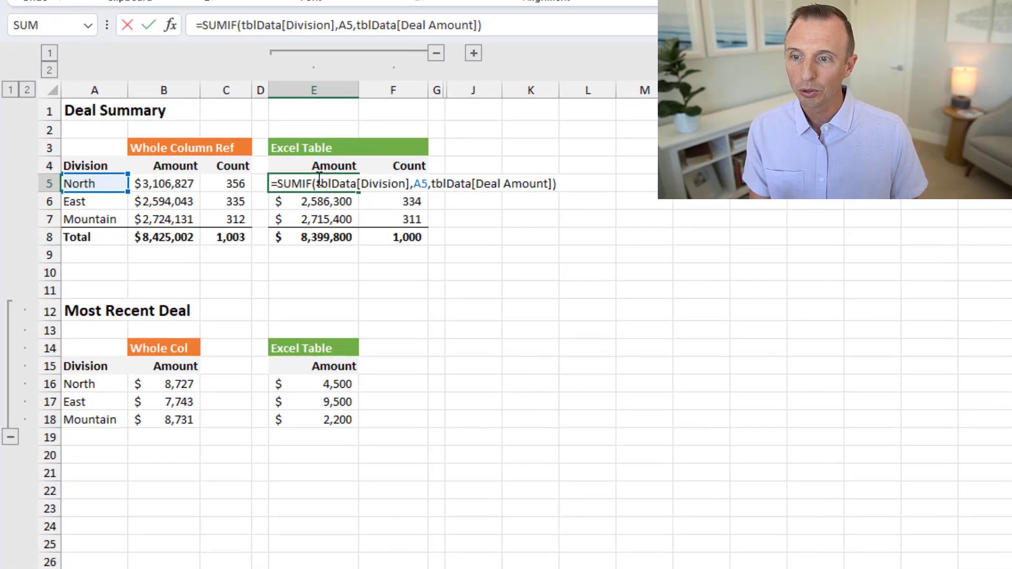
# Step: Examine the tblData Division and Deal Amount references in North's Excel Table SUMIF and COUNTIF formulas on the Summary sheet
pyautogui.moveTo(212, 195); pyautogui.dragTo(241, 196)
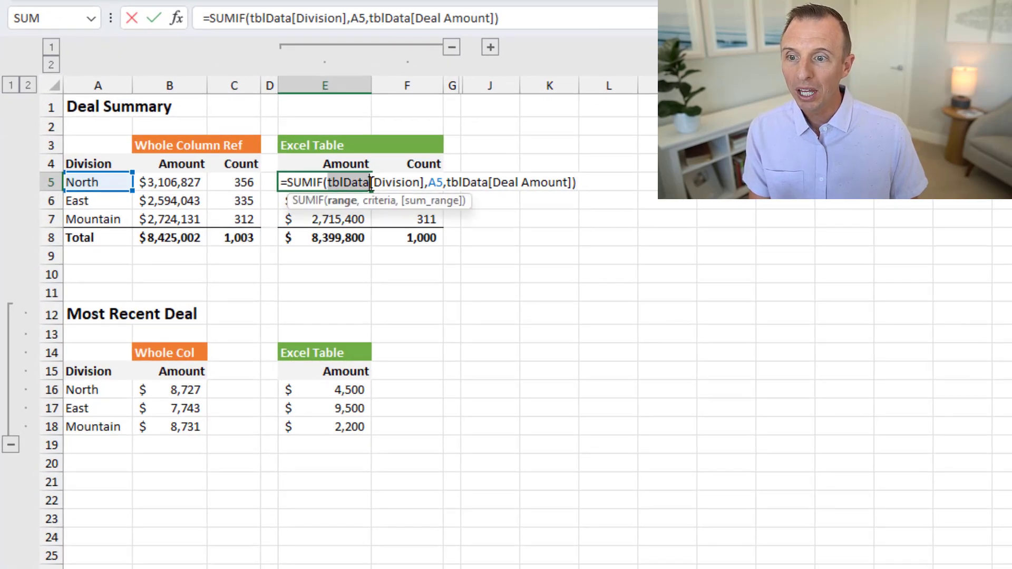
pyautogui.moveTo(373, 184); pyautogui.dragTo(423, 187)
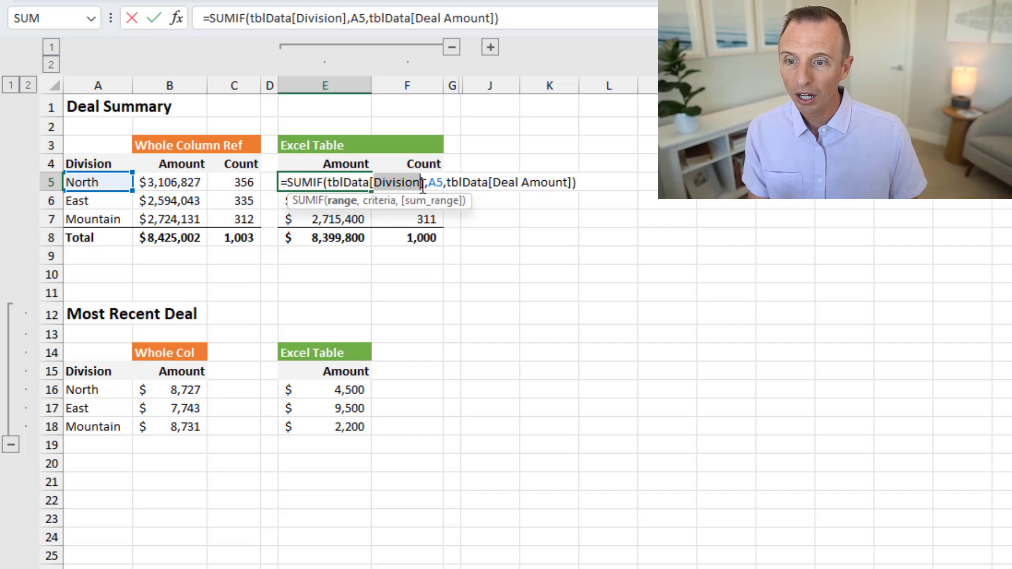
pyautogui.moveTo(493, 182); pyautogui.dragTo(567, 182)
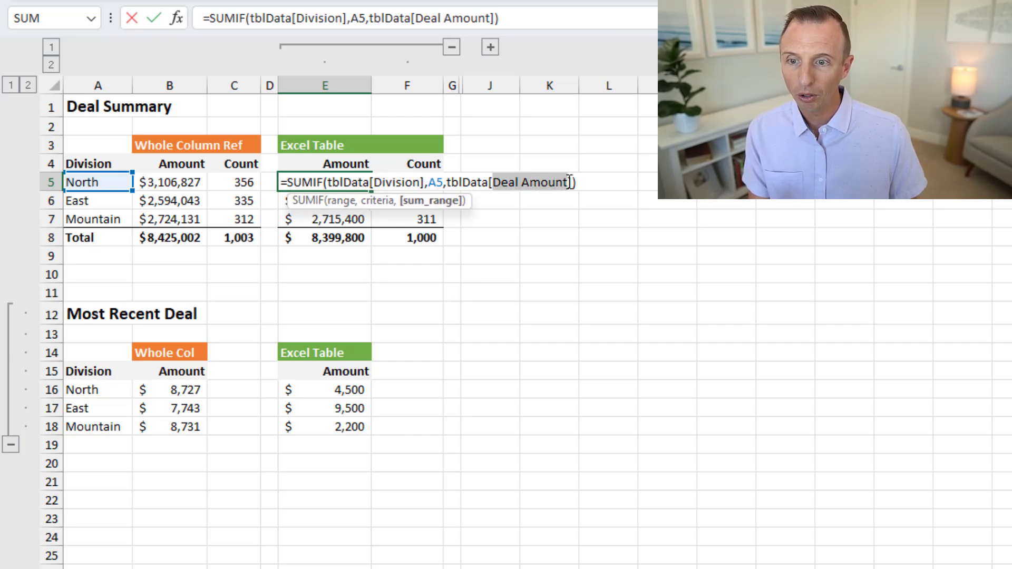
pyautogui.press('Escape')
pyautogui.click(418, 185)
pyautogui.press('F2')
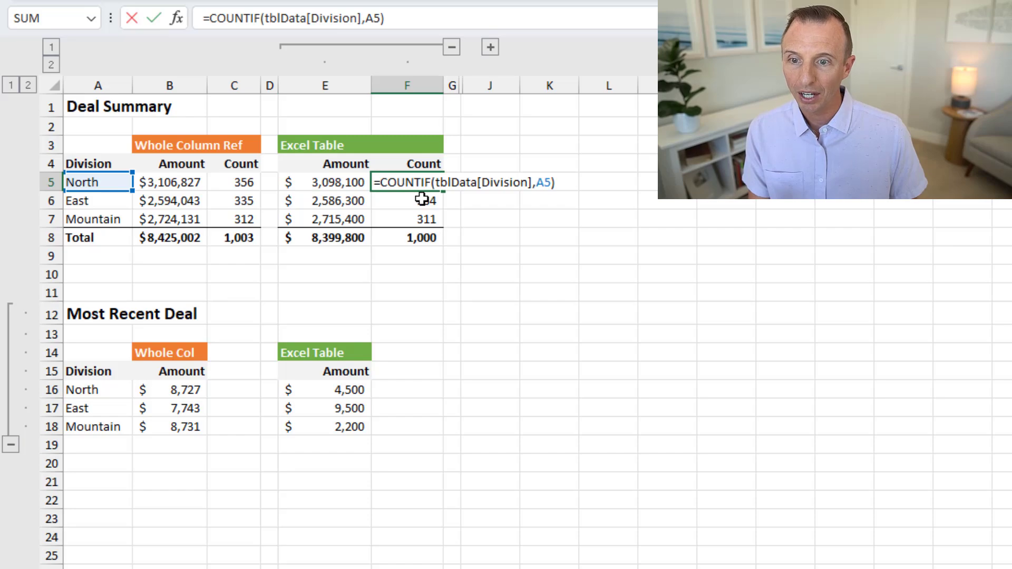
pyautogui.press('Escape')
# Step: On the Data Table sheet, inspect a Division cell inside the table and the East AVERAGEIF formula in G1004 below it
pyautogui.click(375, 550)
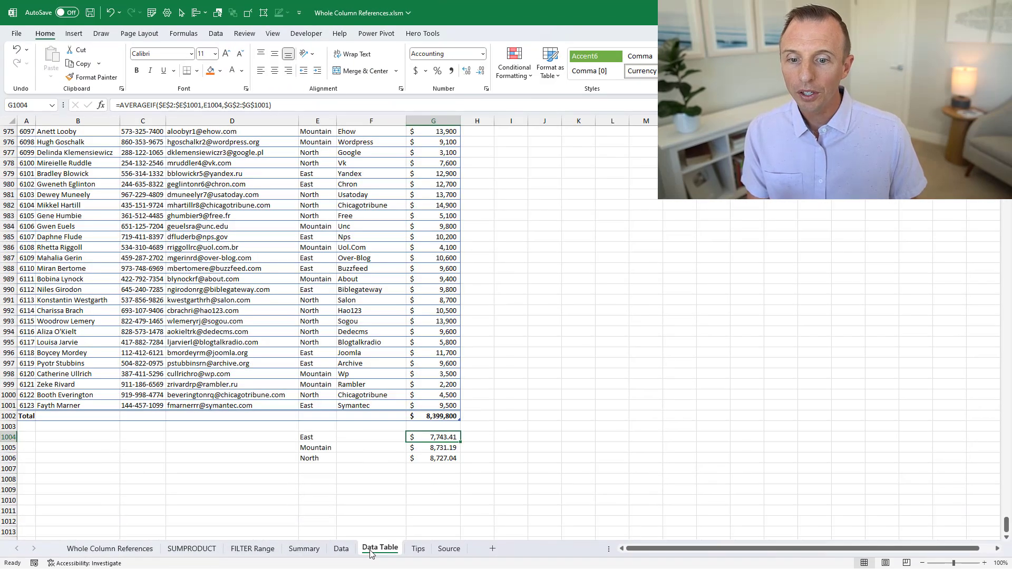
pyautogui.click(333, 259)
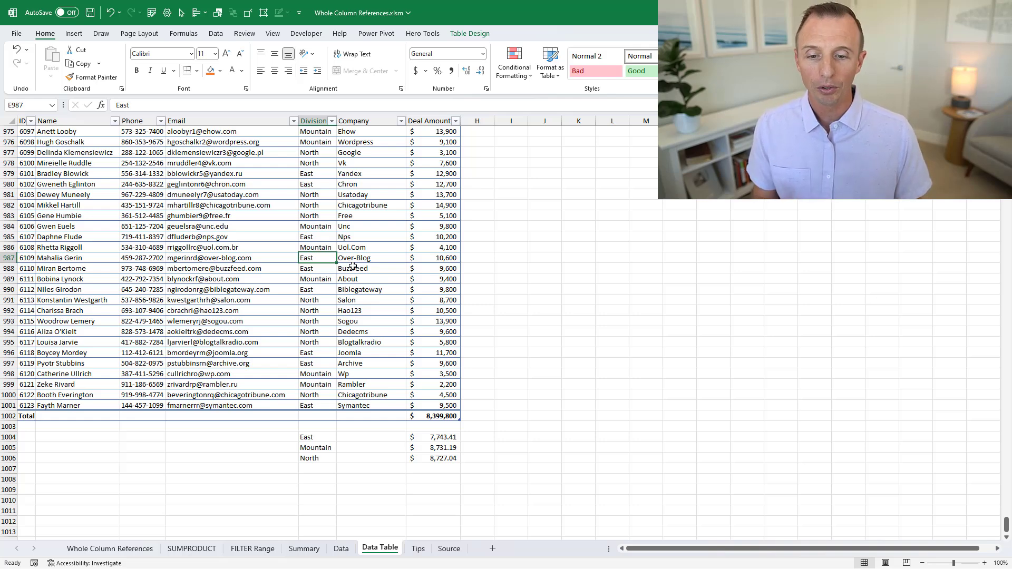
pyautogui.click(426, 437)
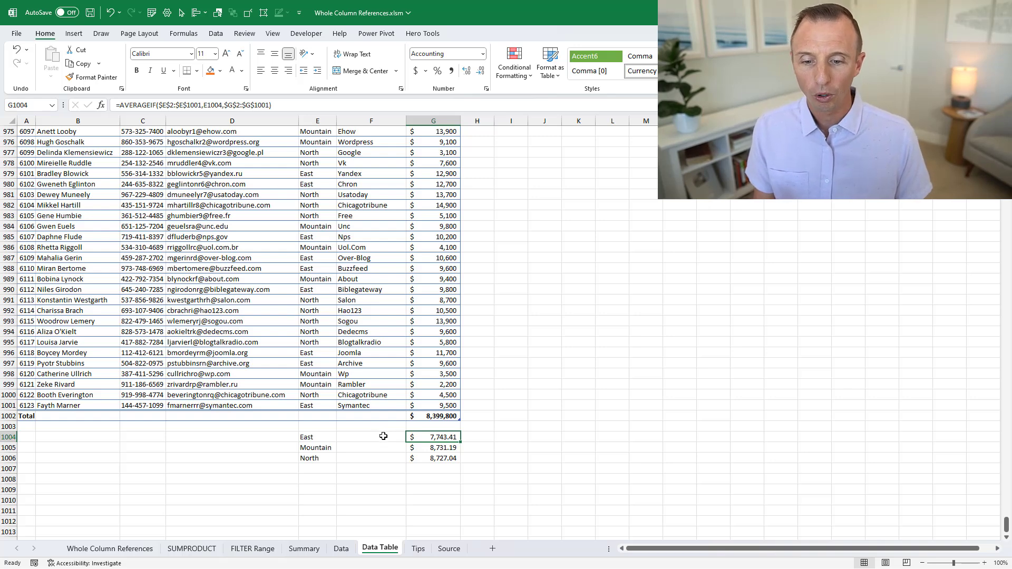
# Step: On the Summary sheet, expand the Dynamic Named Range columns and examine the rngDivision and rngDealAmount names in North's SUMIF formula
pyautogui.click(304, 548)
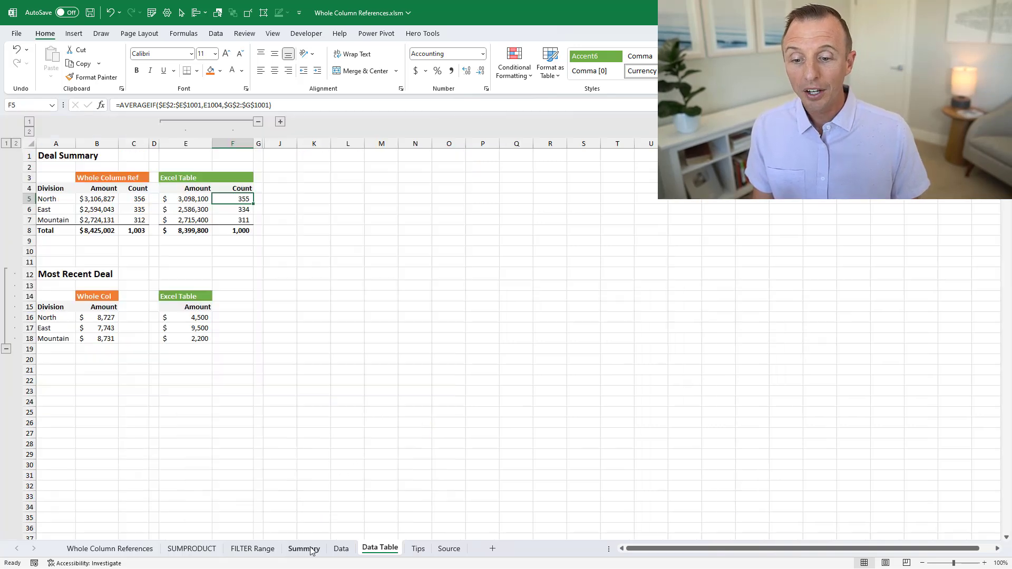
pyautogui.click(280, 123)
pyautogui.click(279, 200)
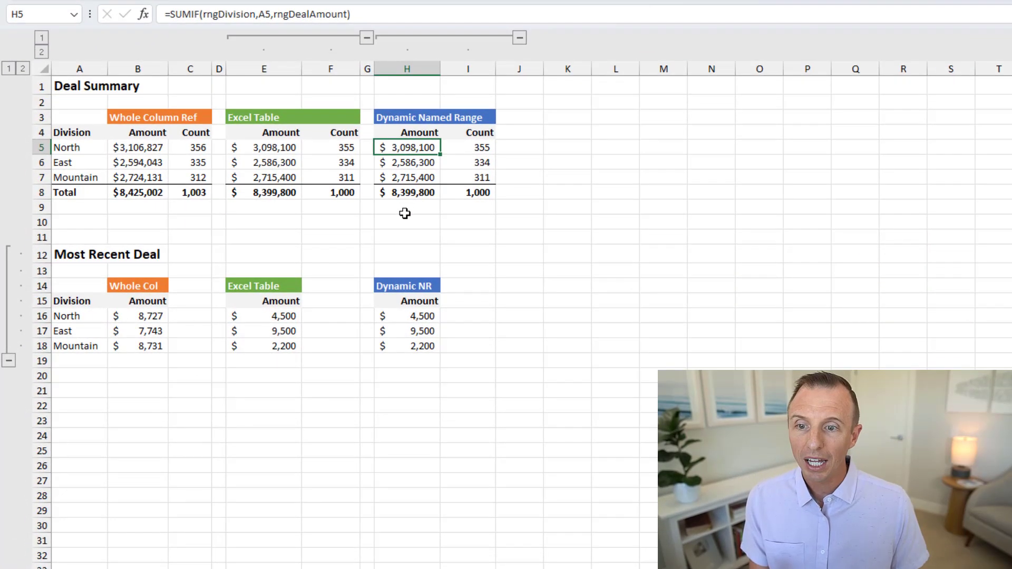
pyautogui.press('F2')
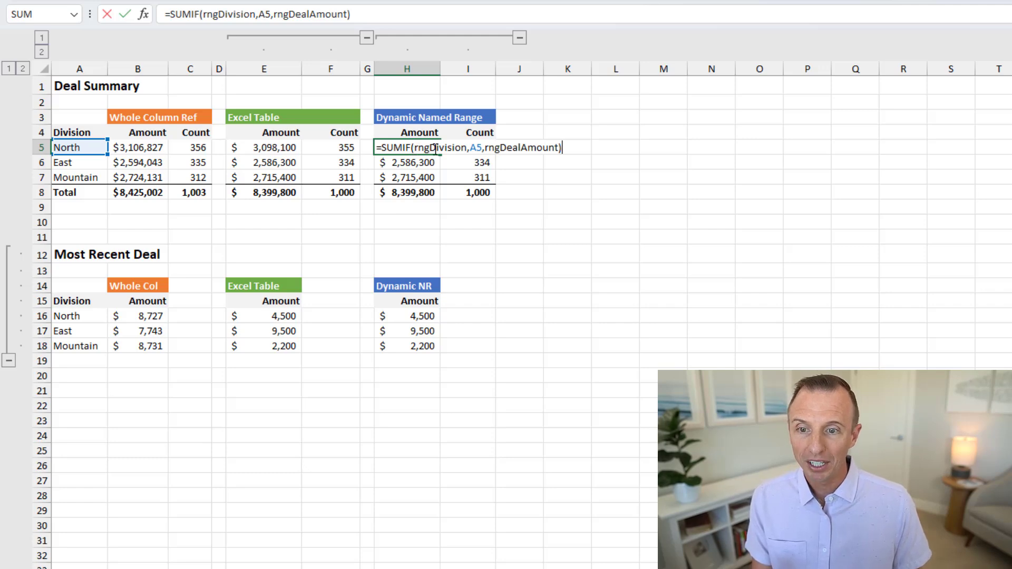
pyautogui.press('Escape')
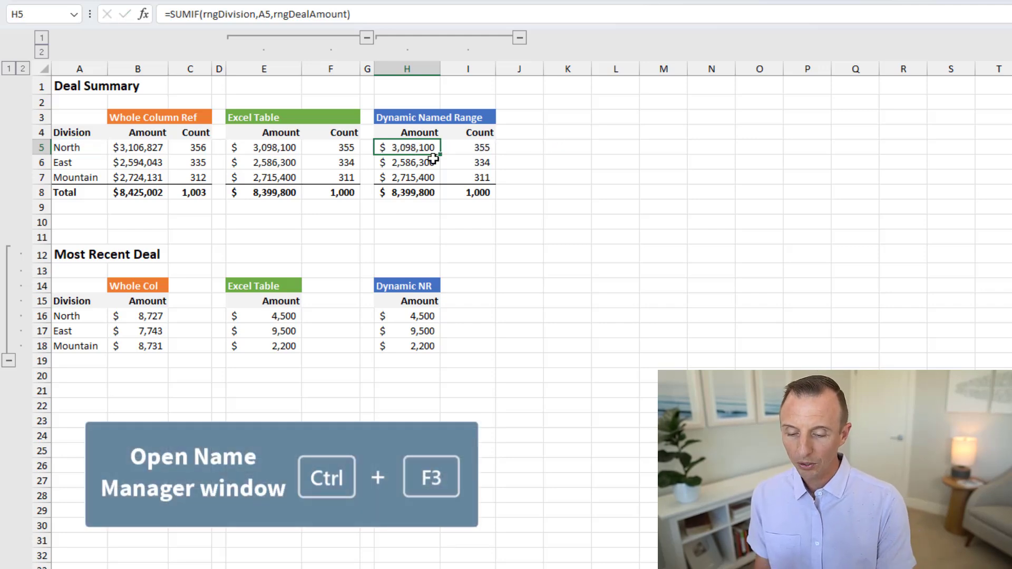
# Step: Inspect the OFFSET/COUNTA definition of rngDealAmount and the Data-sheet range it covers in the Name Manager, and close it
pyautogui.hotkey('ctrl', 'F3')
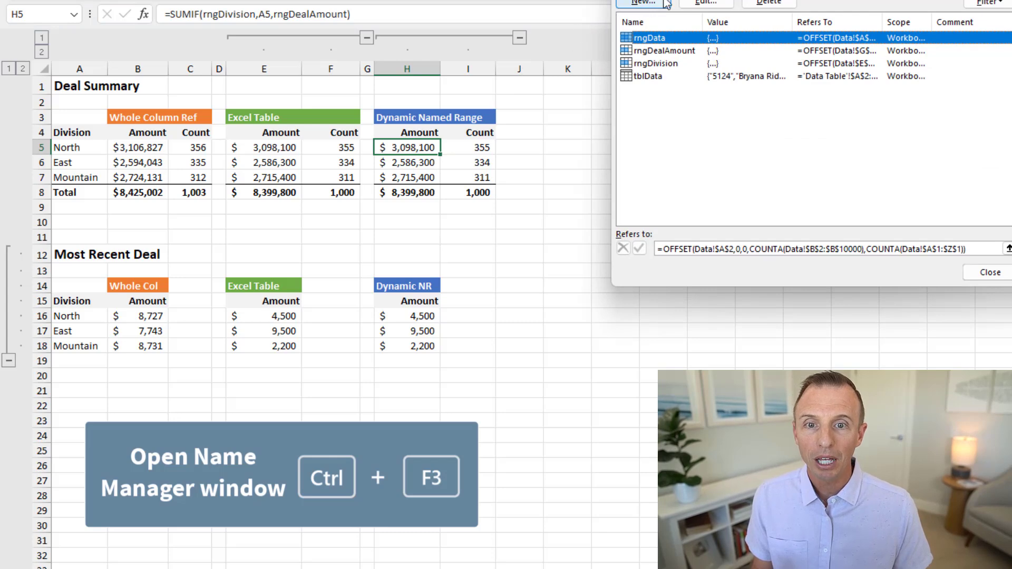
pyautogui.moveTo(669, 0); pyautogui.dragTo(537, 41)
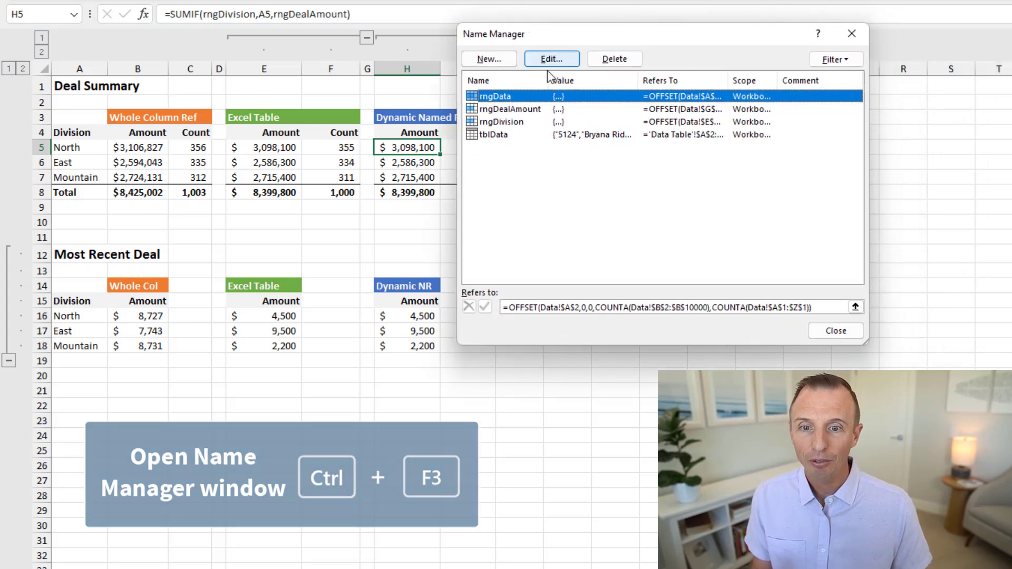
pyautogui.click(525, 113)
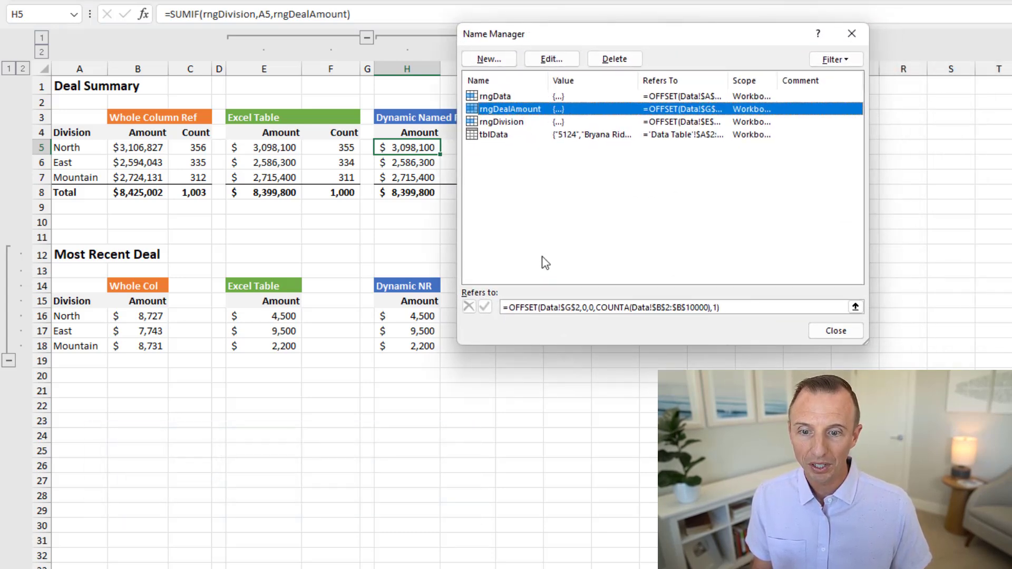
pyautogui.click(541, 306)
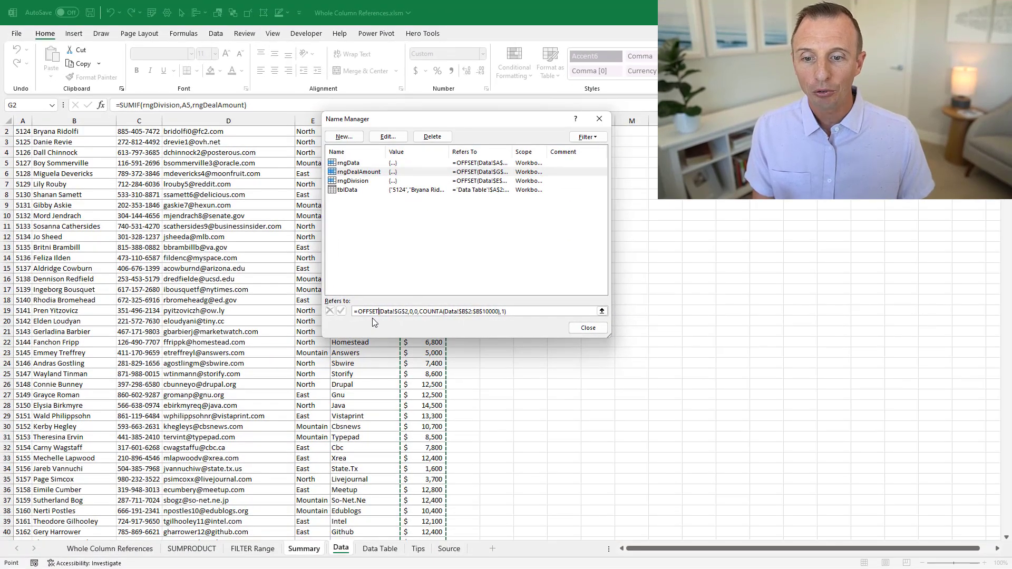
pyautogui.press('Escape')
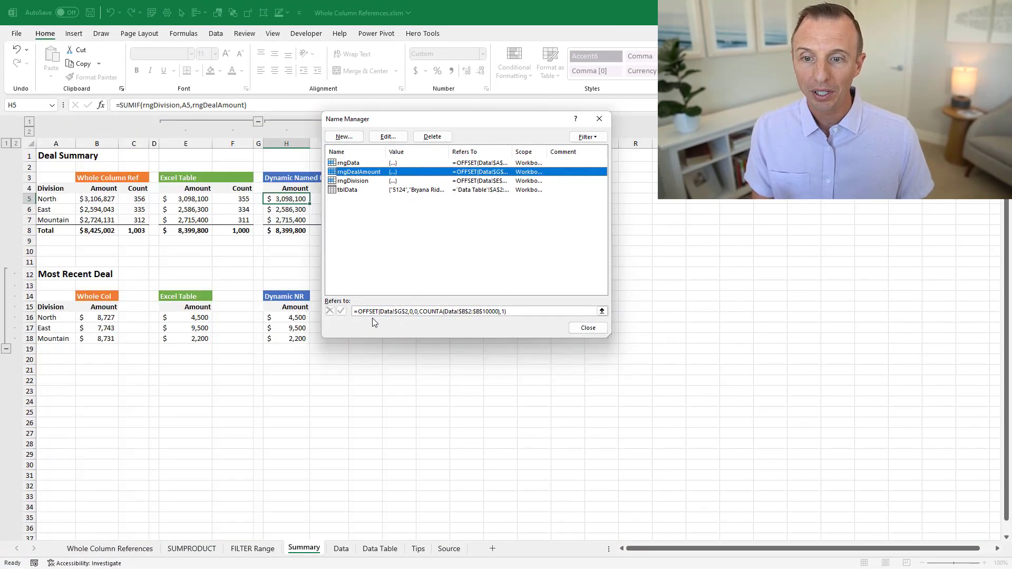
pyautogui.click(587, 328)
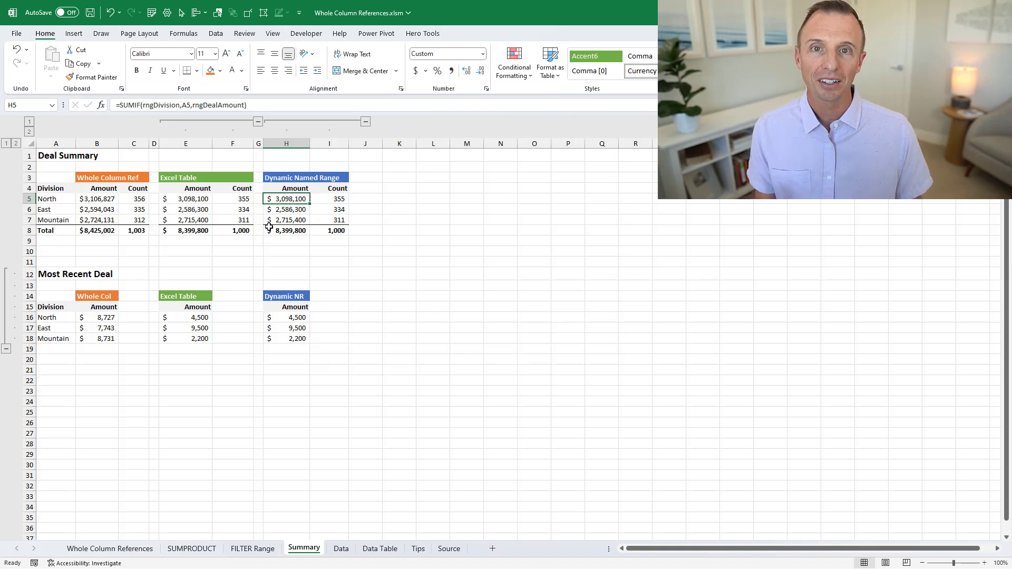